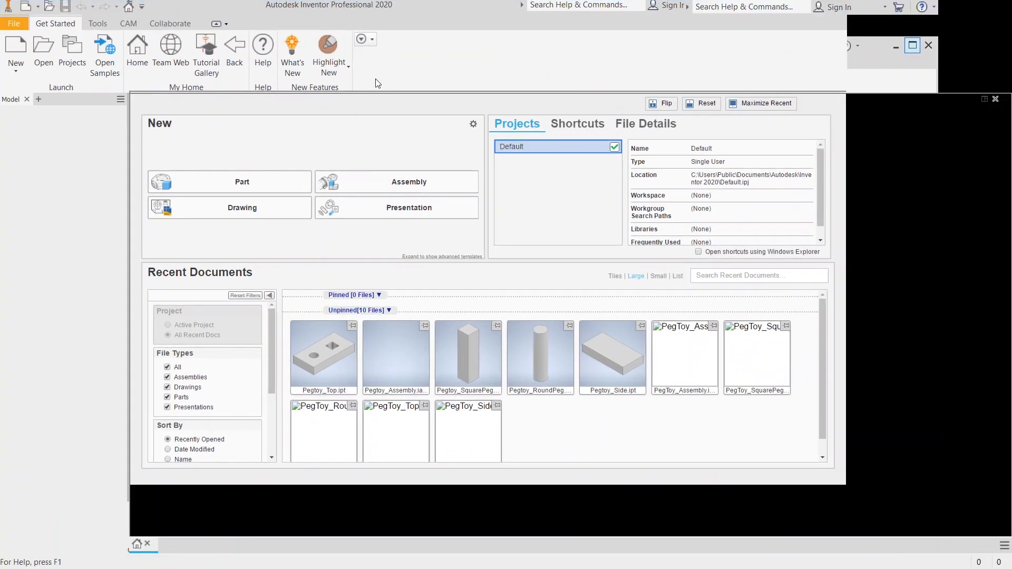
# - Create a new part file and begin Sketch1 on the XZ origin plane
pyautogui.click(38, 7)
pyautogui.click(61, 80)
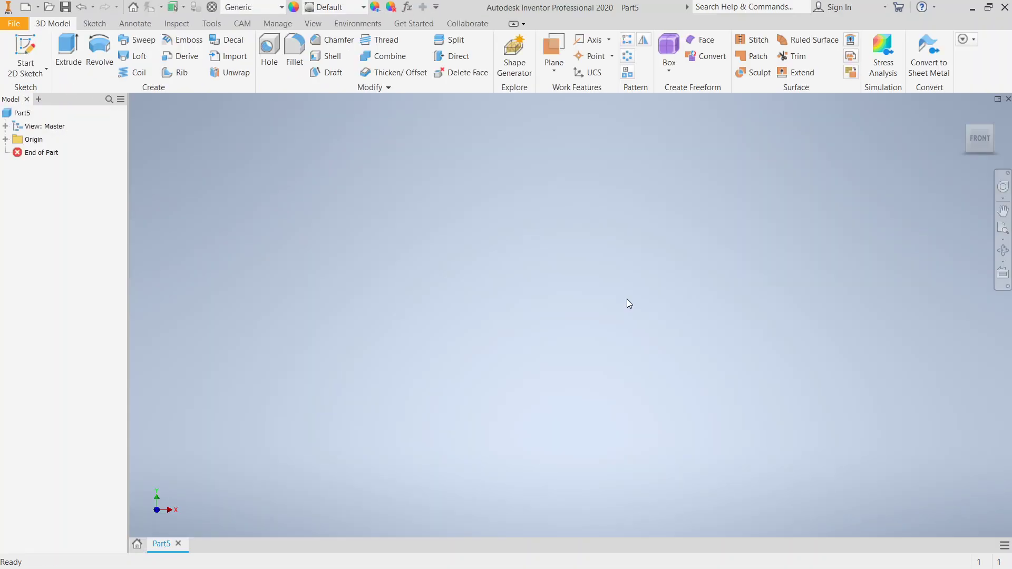
pyautogui.click(25, 53)
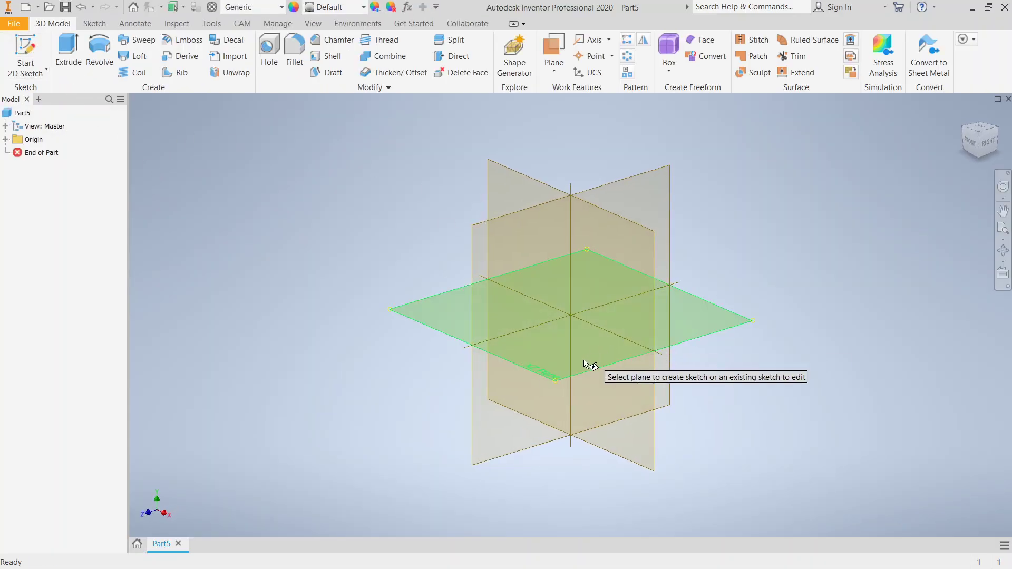
pyautogui.click(581, 356)
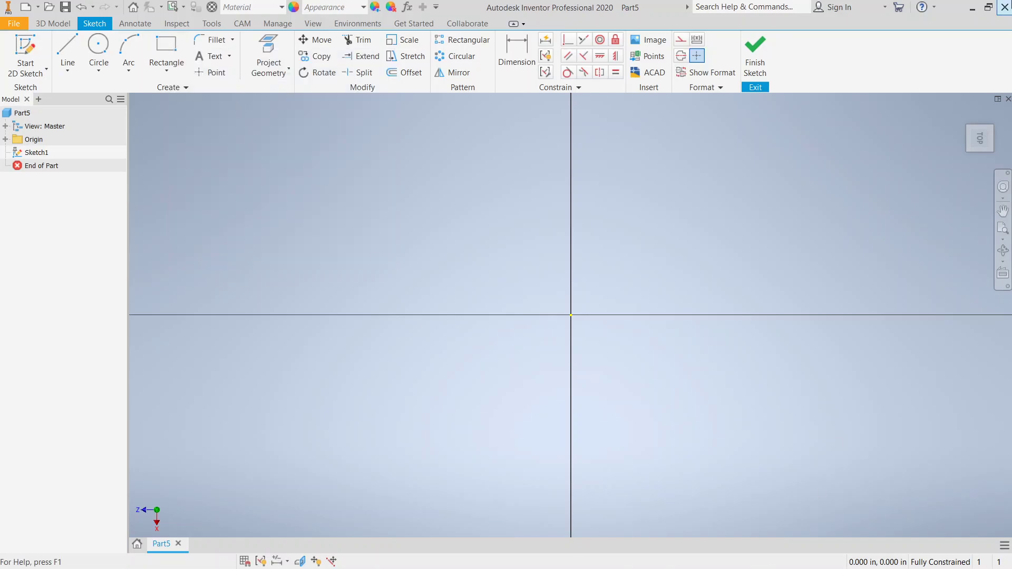
# - Draw a two-point rectangle to the left of the origin
pyautogui.click(988, 6)
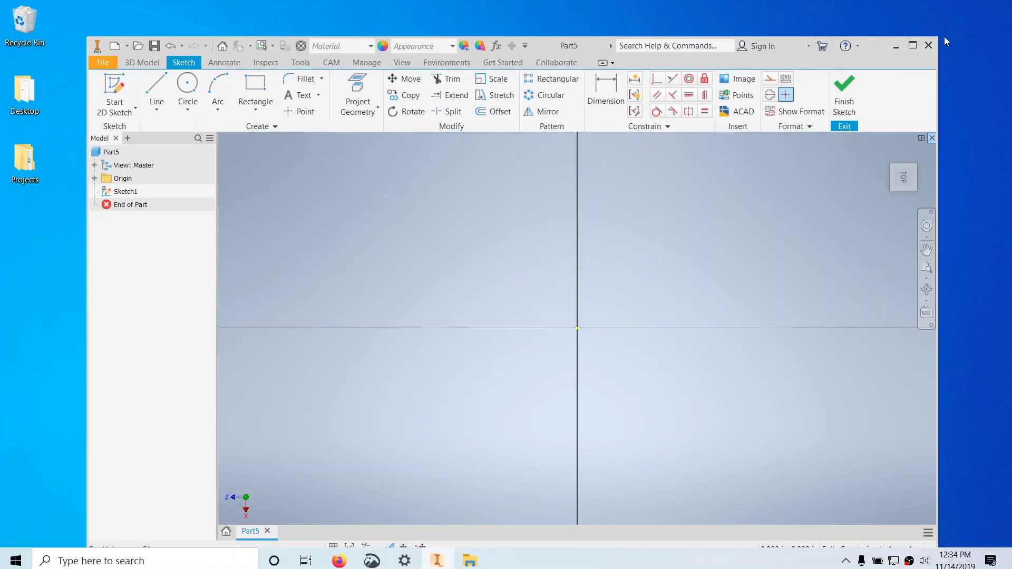
pyautogui.click(912, 44)
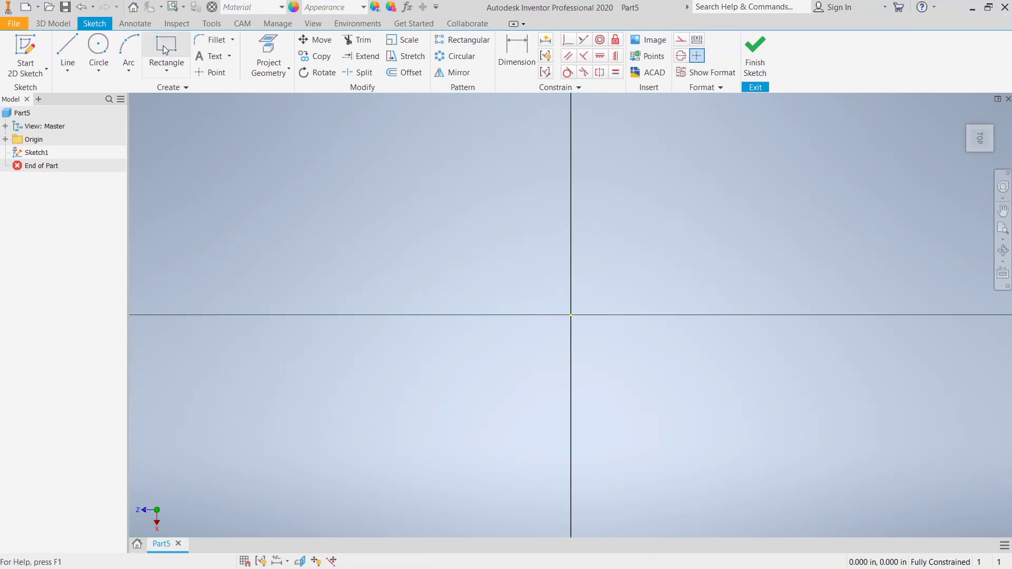
pyautogui.click(165, 50)
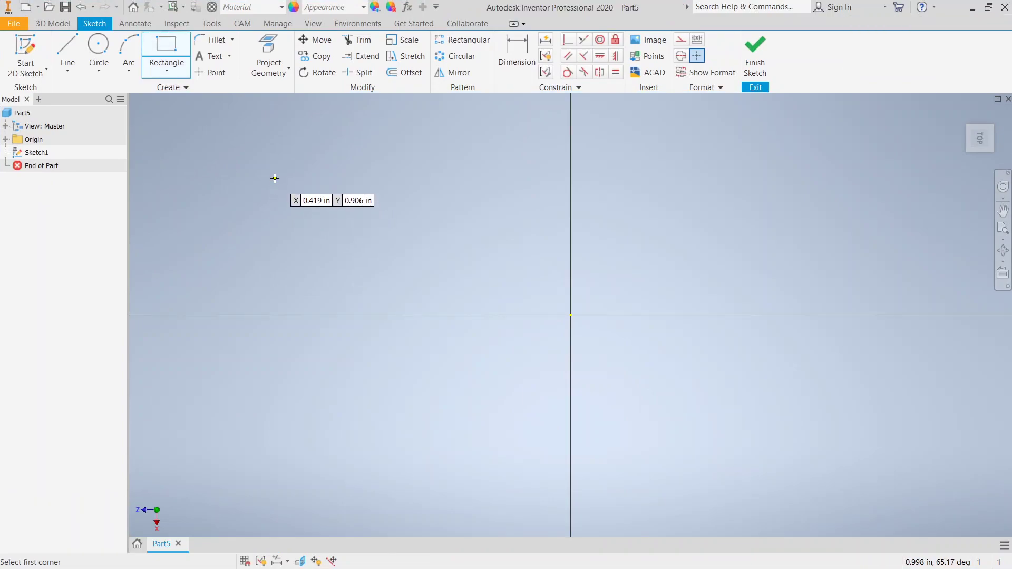
pyautogui.click(275, 179)
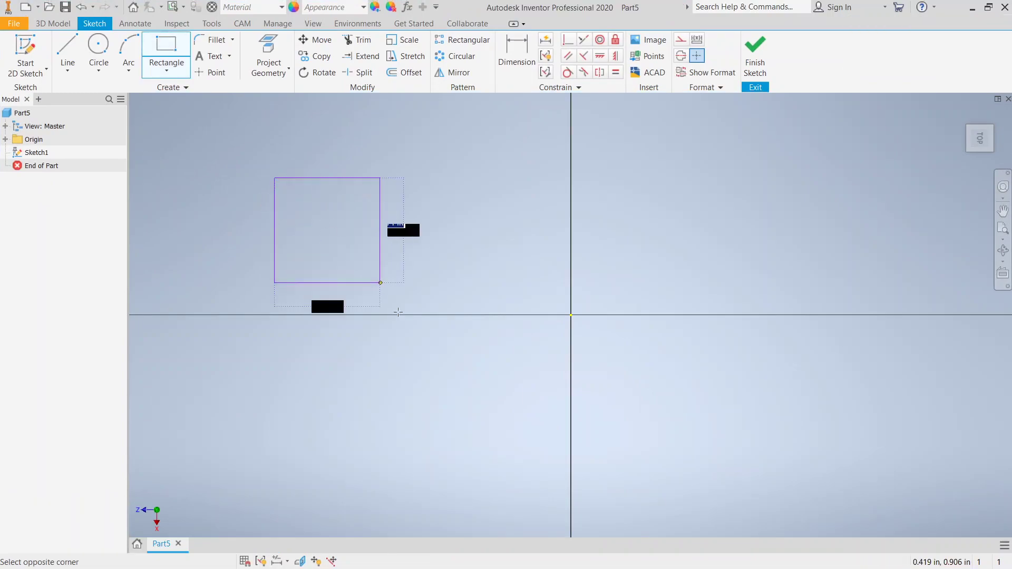
pyautogui.click(537, 348)
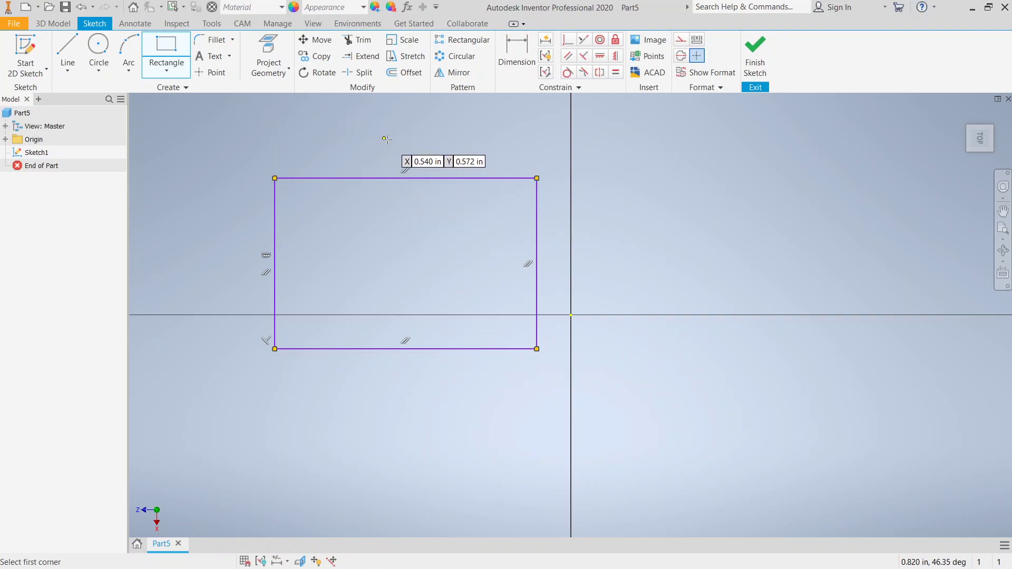
# - Exit the rectangle tool and display all of the rectangle's constraints
pyautogui.rightClick(295, 125)
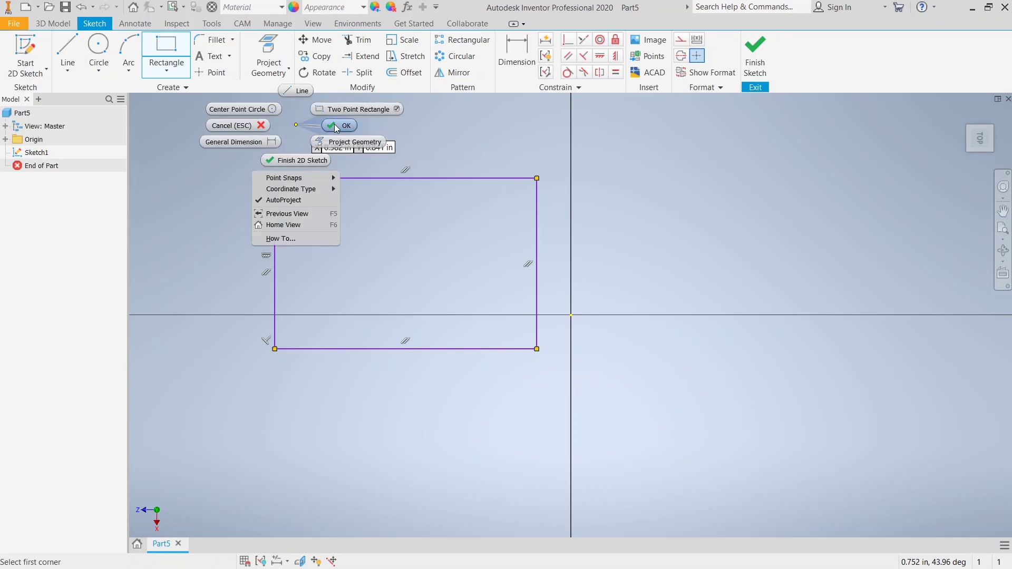
pyautogui.click(336, 122)
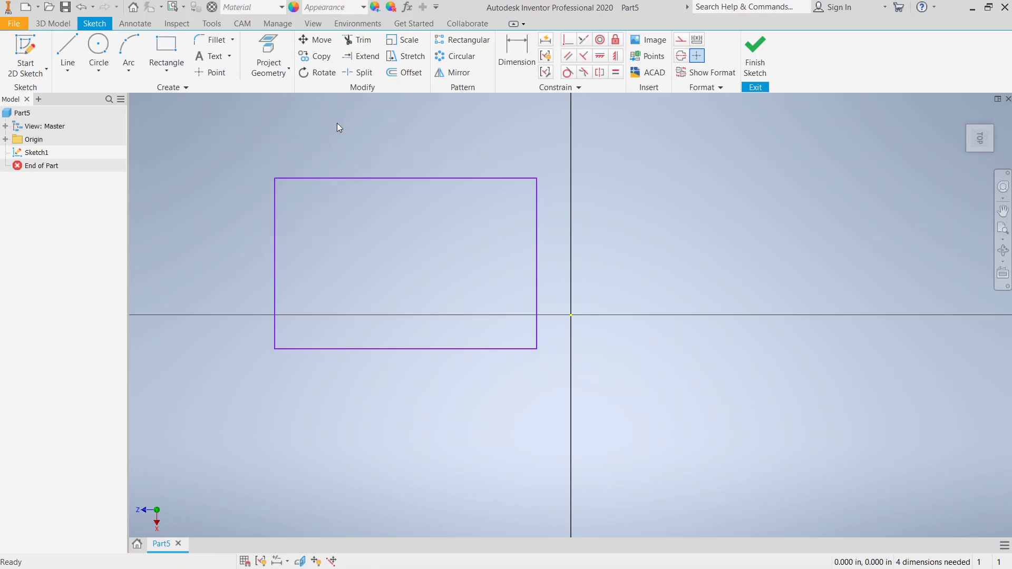
pyautogui.rightClick(396, 134)
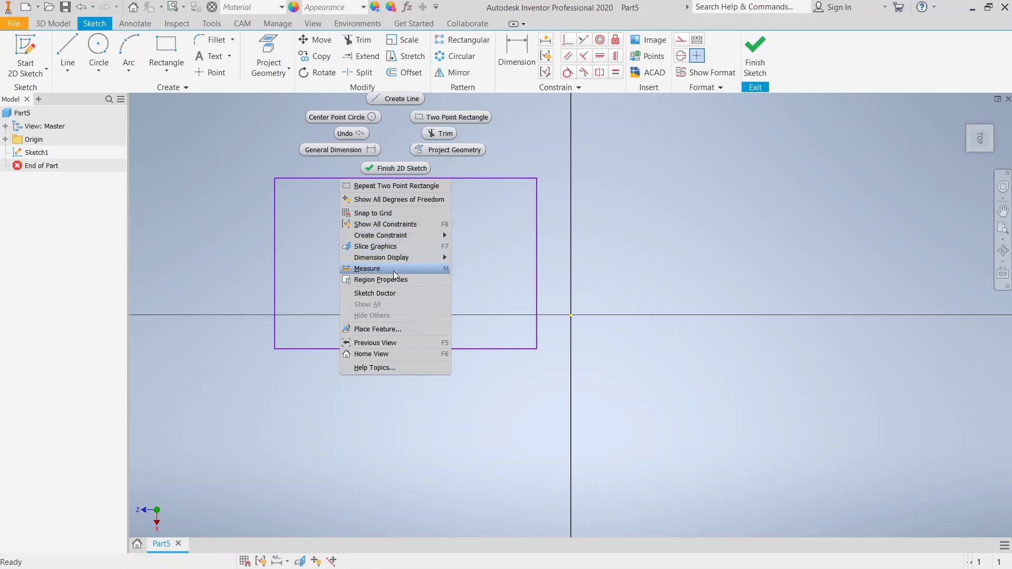
pyautogui.click(390, 224)
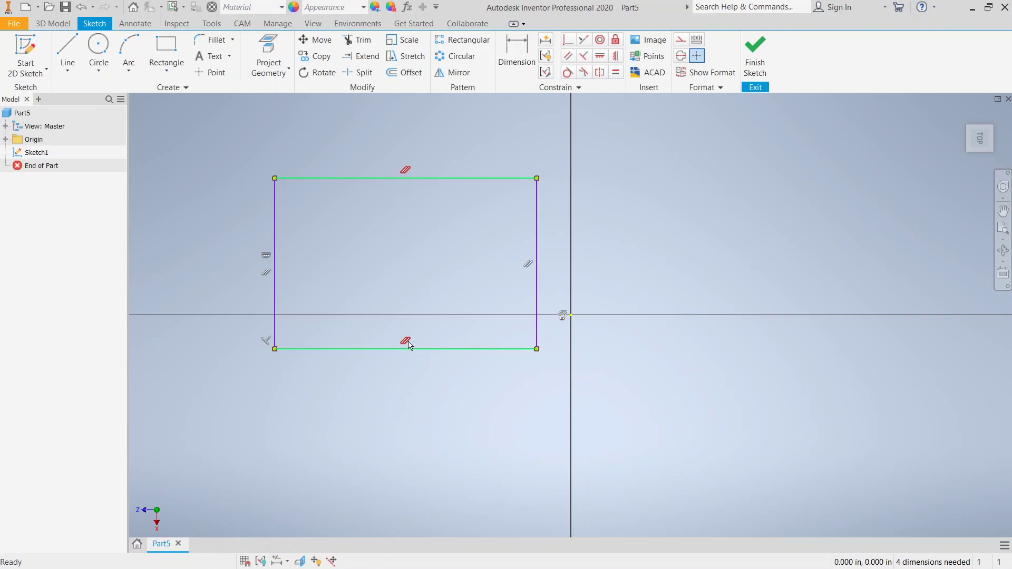
# - Drag the rectangle's bottom edge downward and its right edge rightward past the origin
pyautogui.click(537, 182)
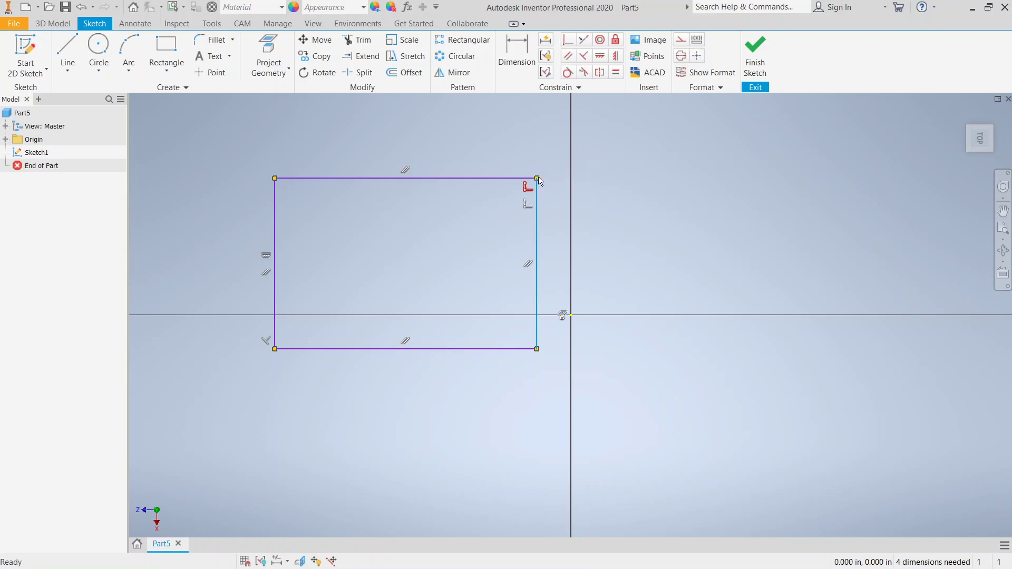
pyautogui.click(466, 220)
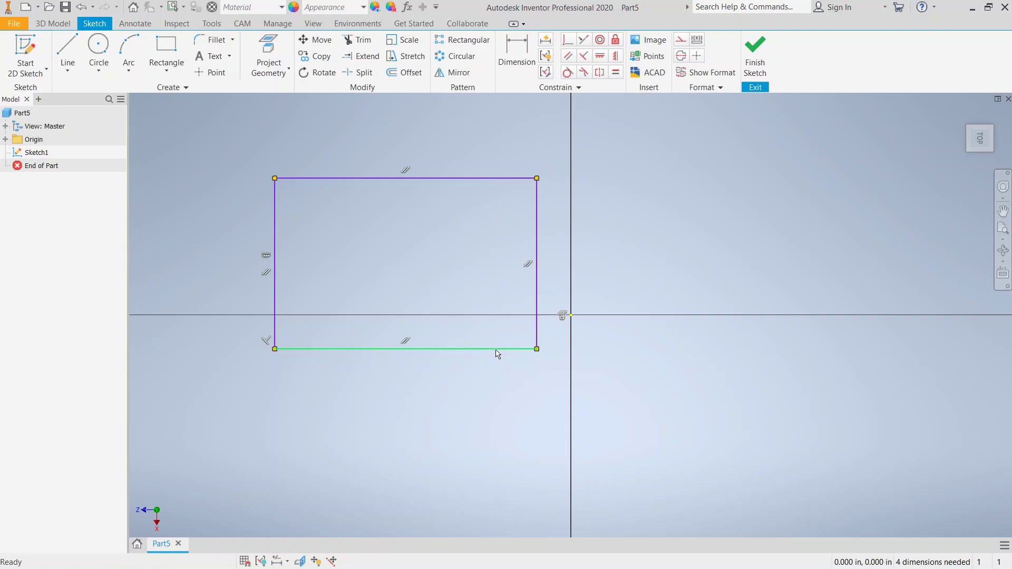
pyautogui.moveTo(497, 353); pyautogui.dragTo(492, 432)
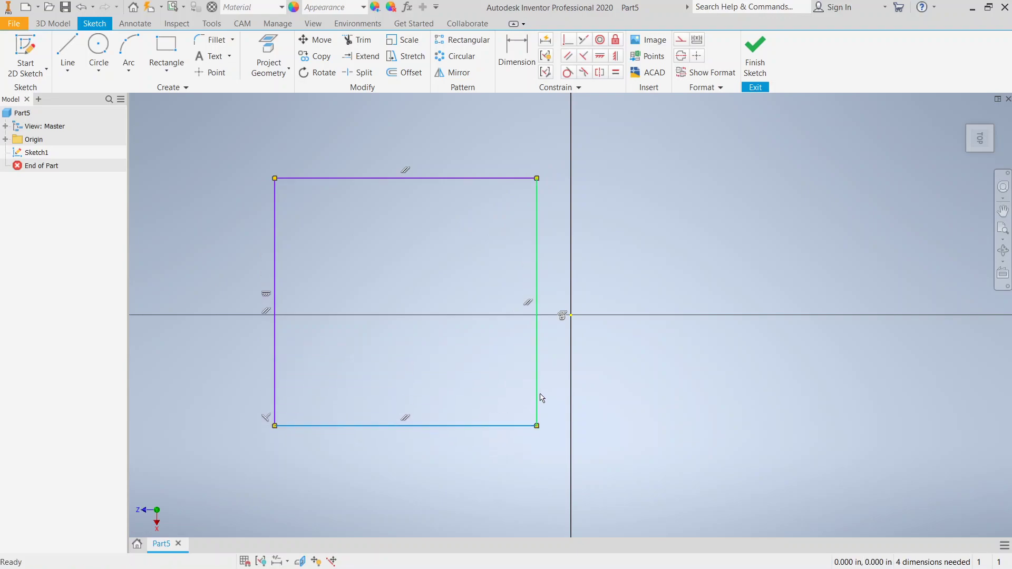
pyautogui.moveTo(541, 397); pyautogui.dragTo(653, 395)
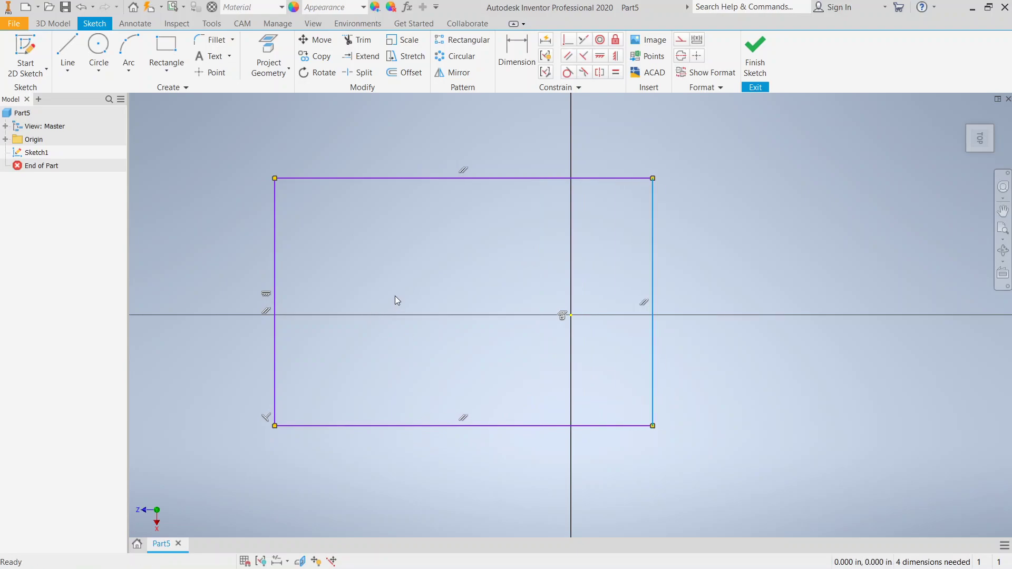
pyautogui.click(652, 179)
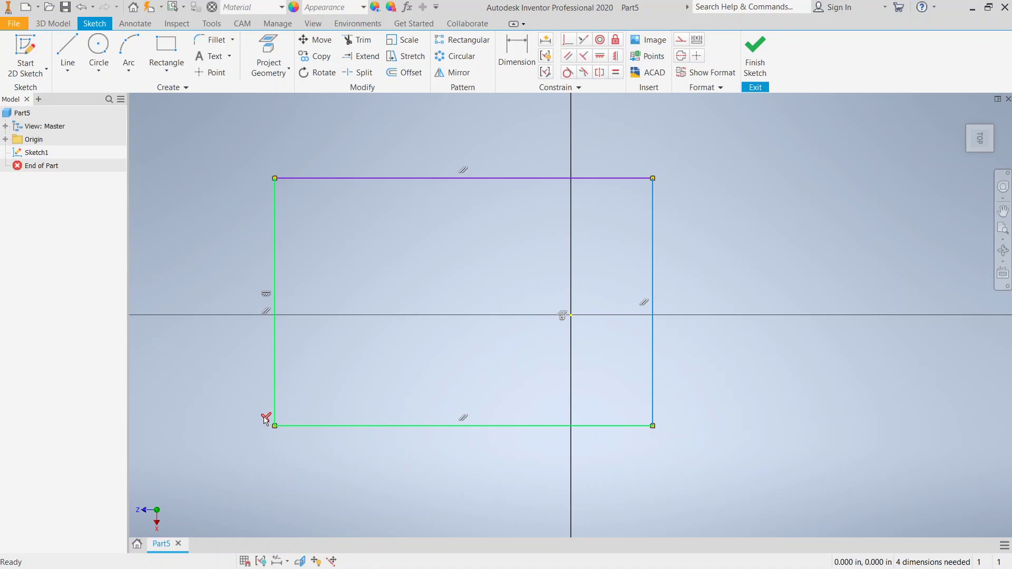
# - Inspect the rectangle's constraint options, then delete the top edge and undo the deletion
pyautogui.rightClick(265, 421)
pyautogui.press('Escape')
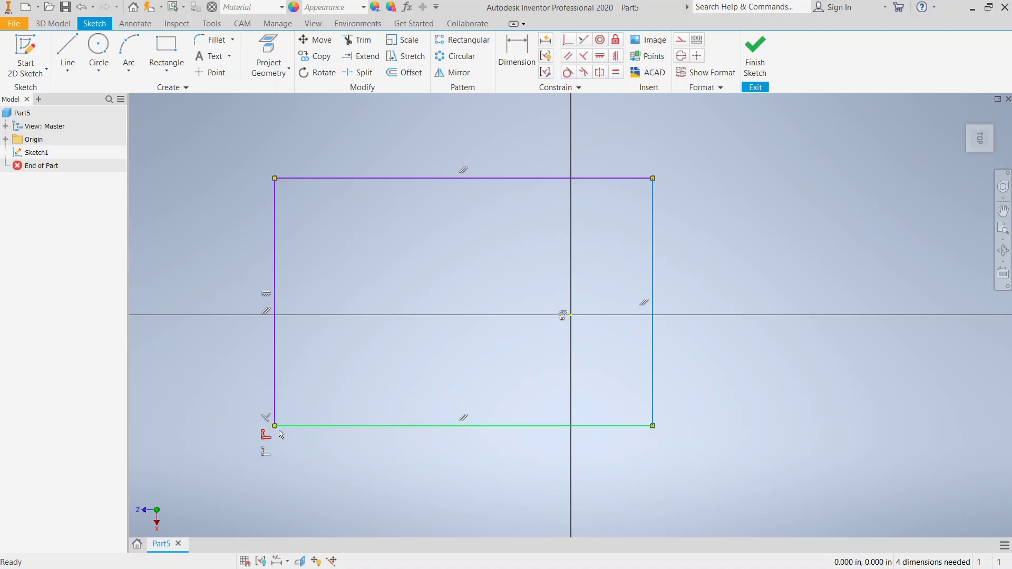
pyautogui.rightClick(265, 415)
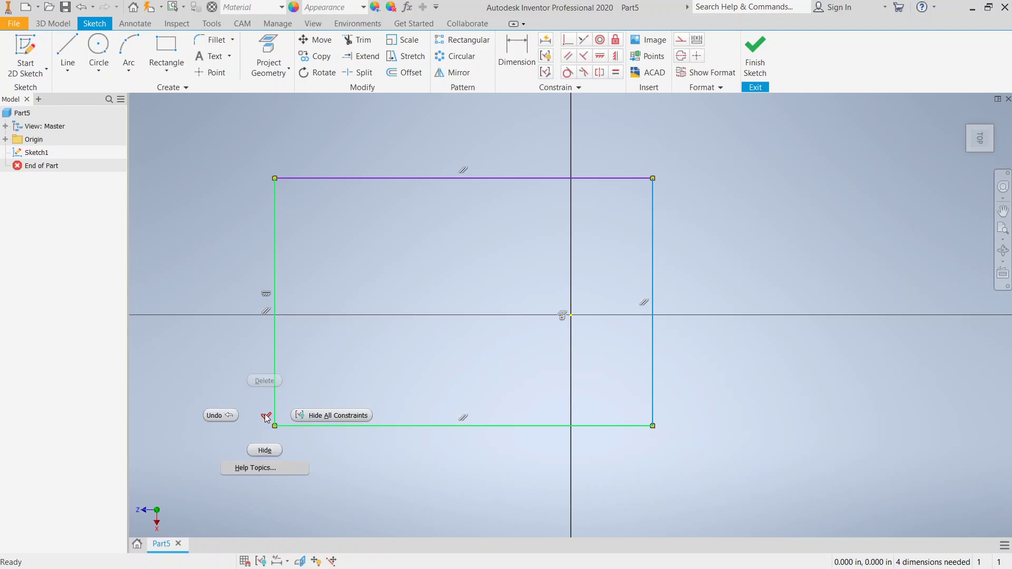
pyautogui.press('Escape')
pyautogui.rightClick(267, 313)
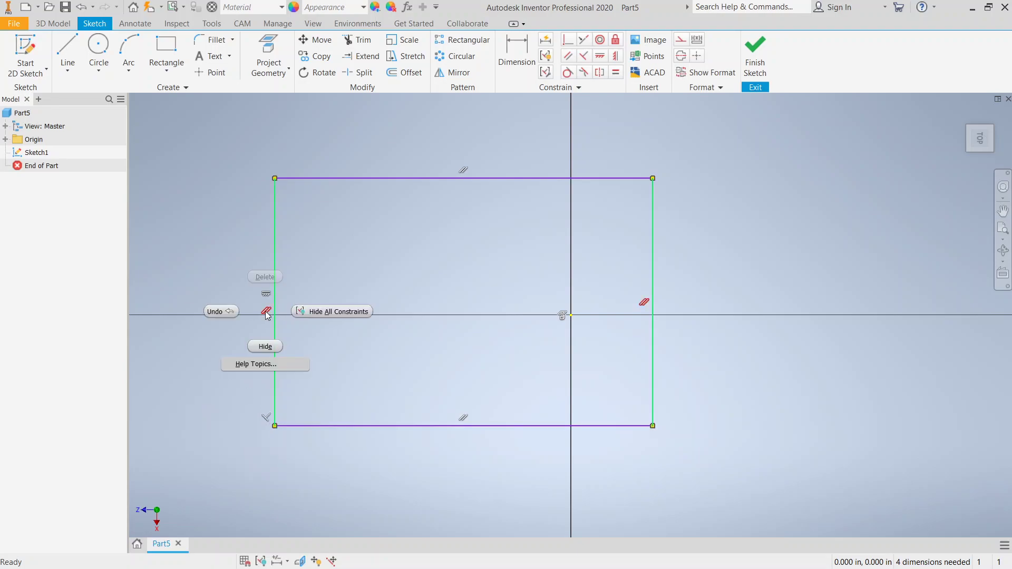
pyautogui.click(321, 277)
pyautogui.rightClick(256, 295)
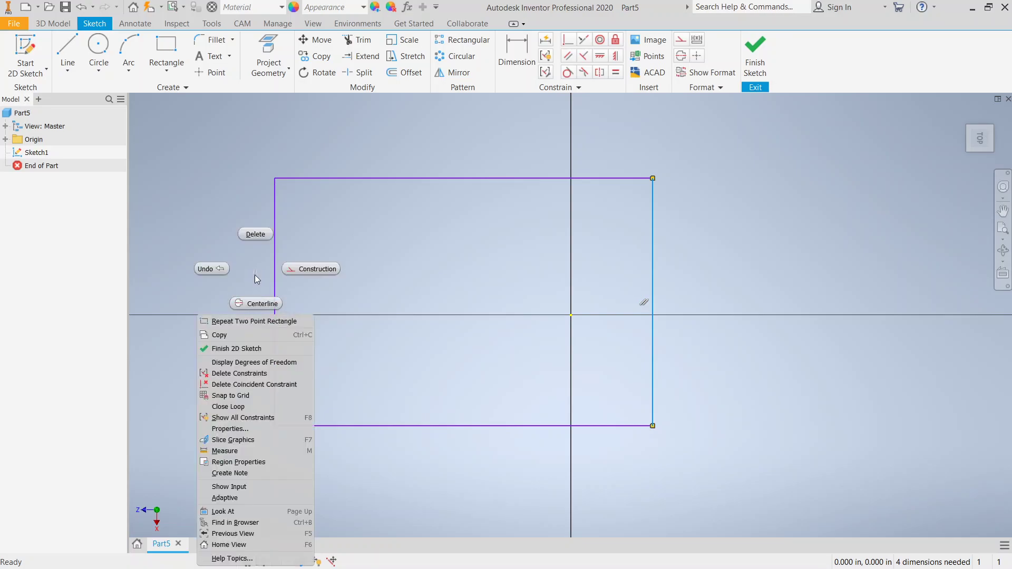
pyautogui.press('Escape')
pyautogui.click(381, 186)
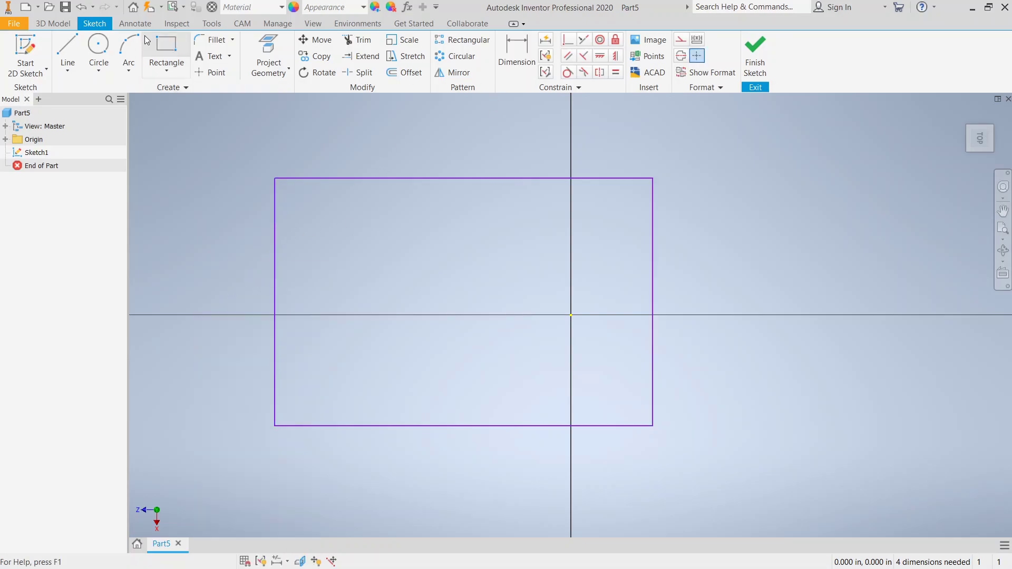
pyautogui.click(418, 178)
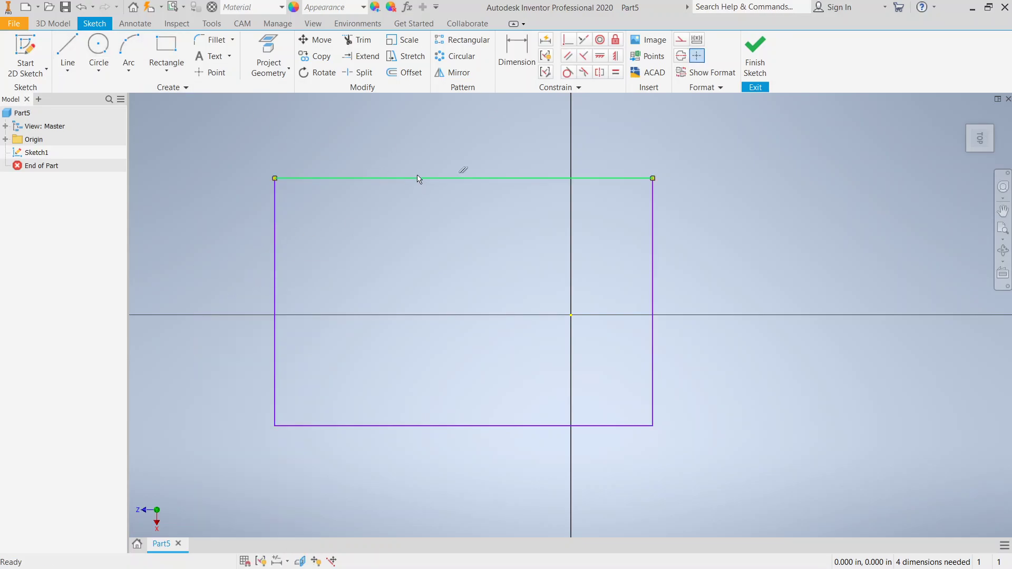
pyautogui.rightClick(463, 169)
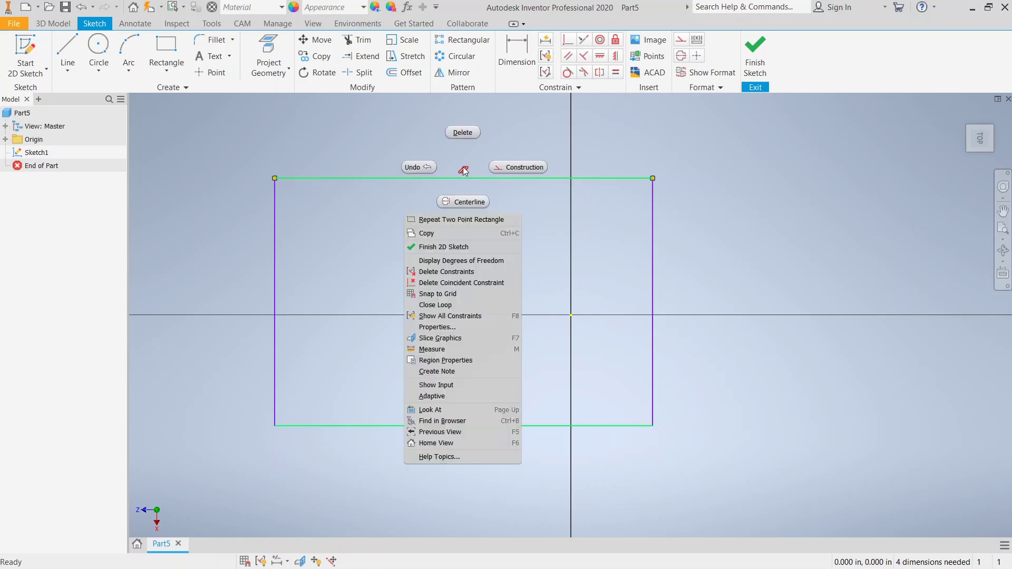
pyautogui.click(463, 132)
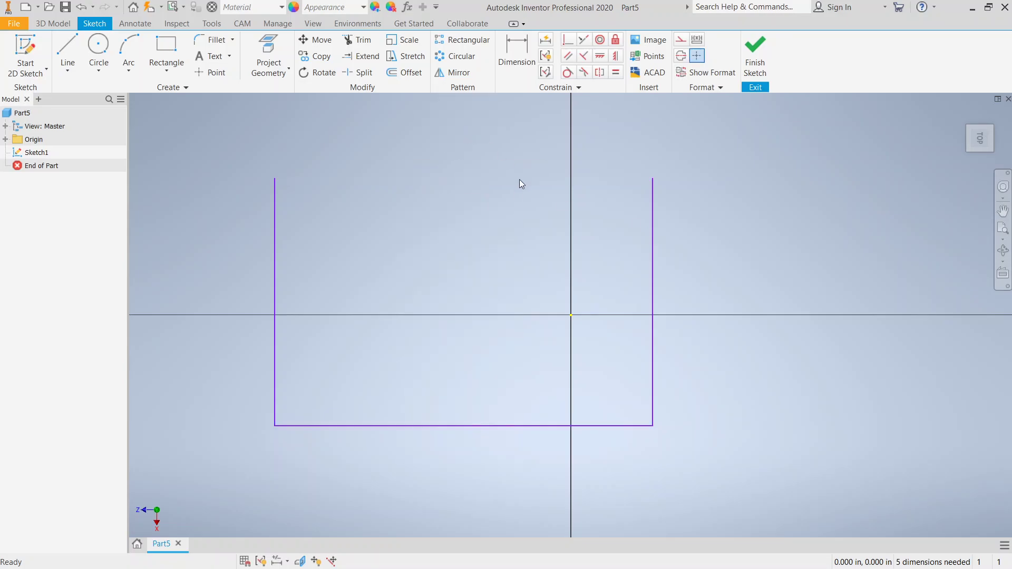
pyautogui.hotkey('ctrl', 'z')
# - Delete the parallel, perpendicular and vertical constraints from the rectangle's top and left edges
pyautogui.rightClick(548, 277)
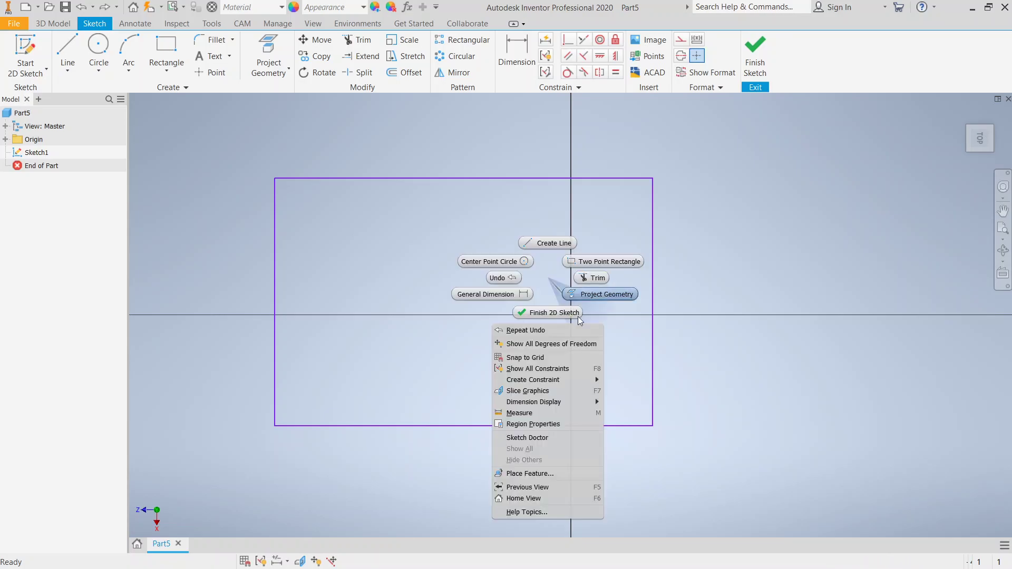
pyautogui.click(561, 369)
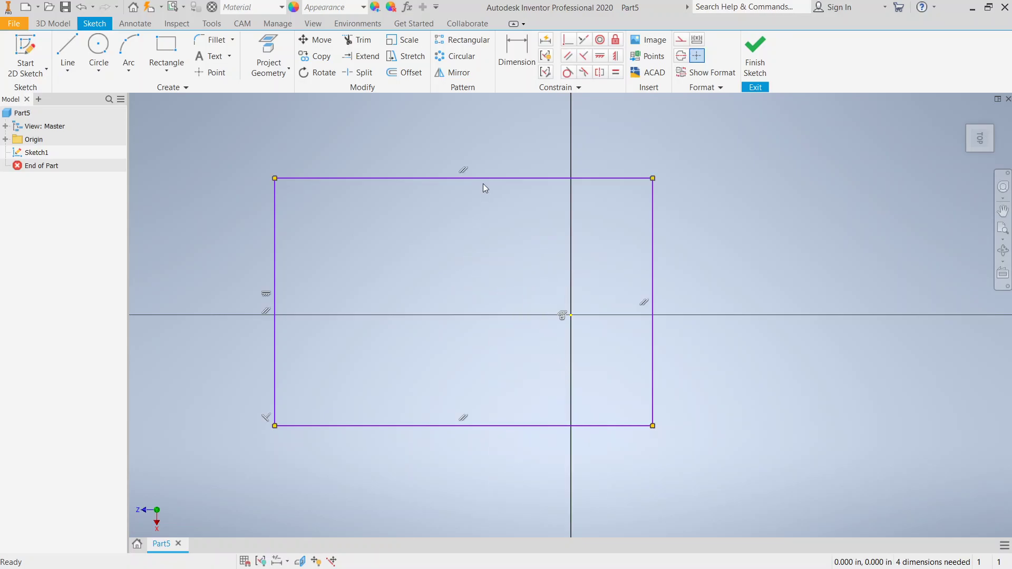
pyautogui.rightClick(466, 172)
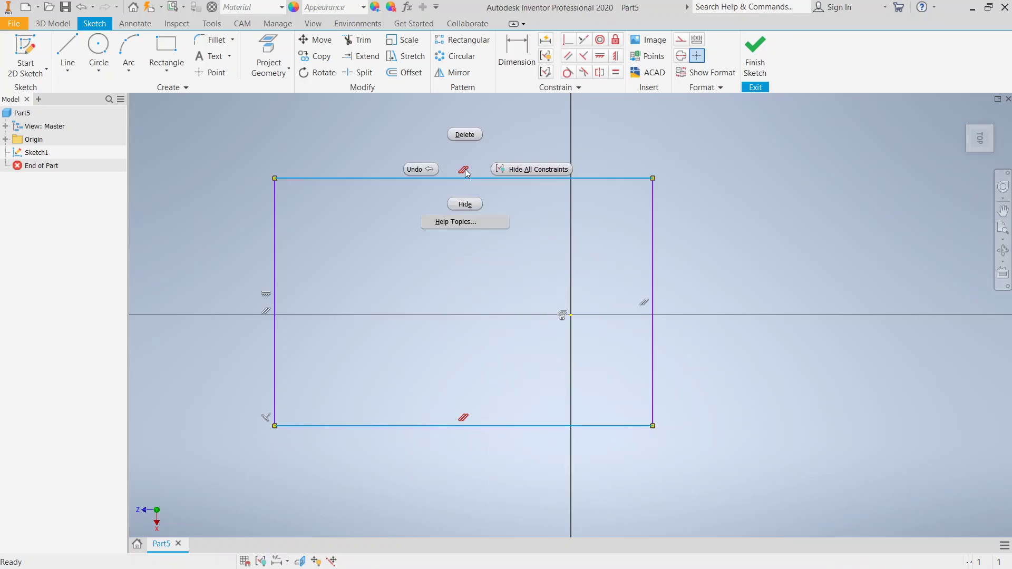
pyautogui.click(466, 135)
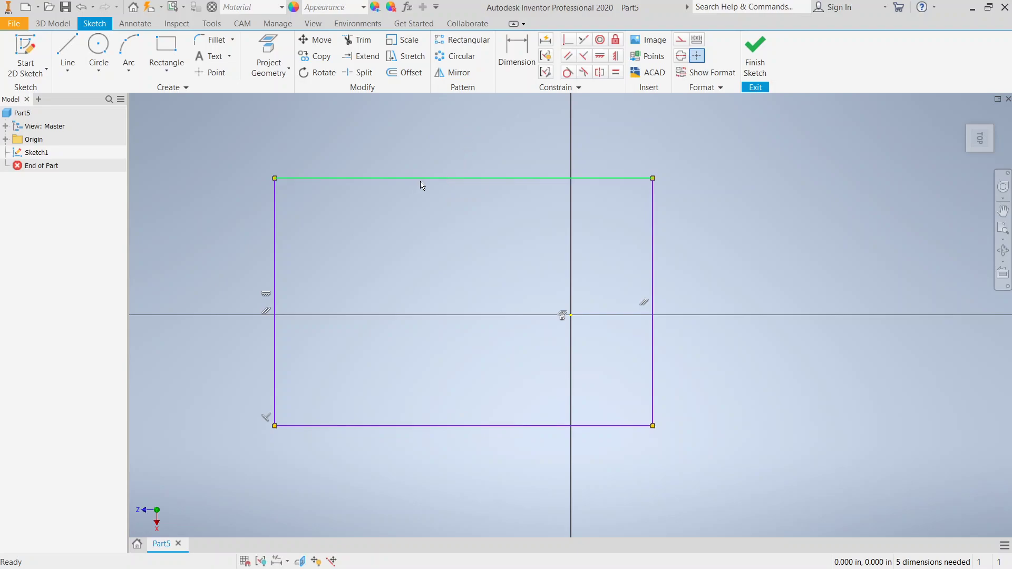
pyautogui.rightClick(266, 311)
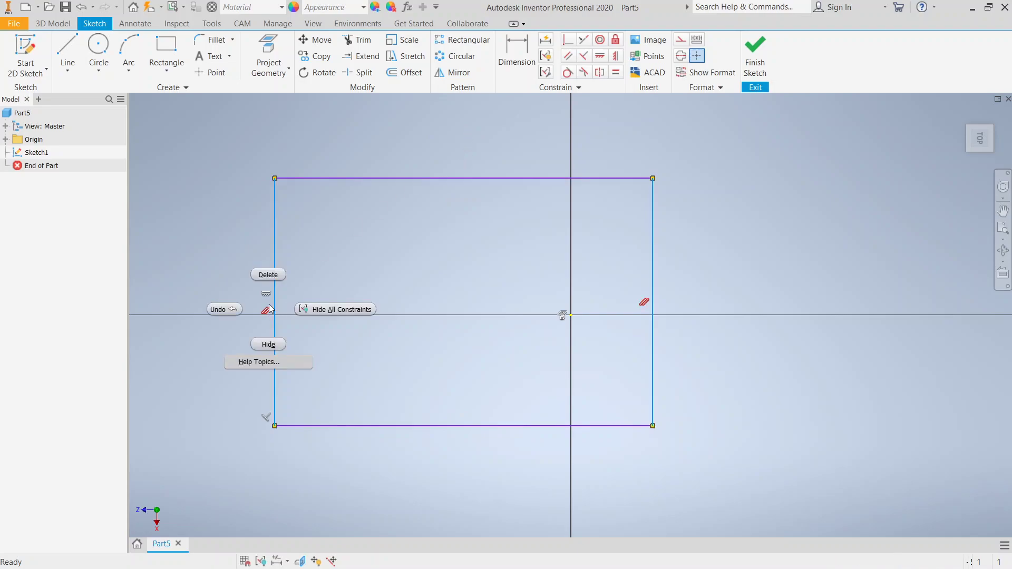
pyautogui.click(268, 273)
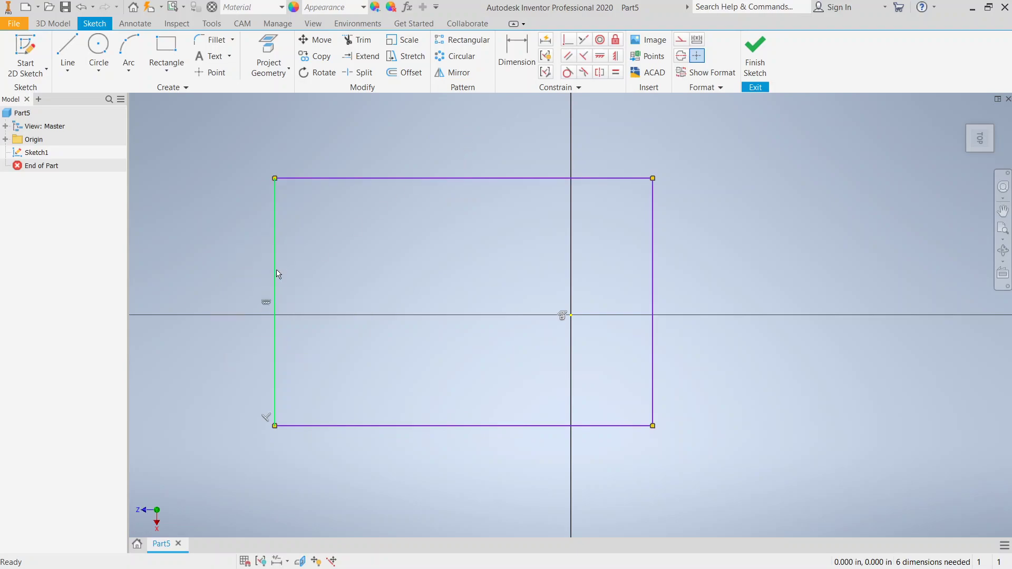
pyautogui.rightClick(266, 417)
pyautogui.click(267, 381)
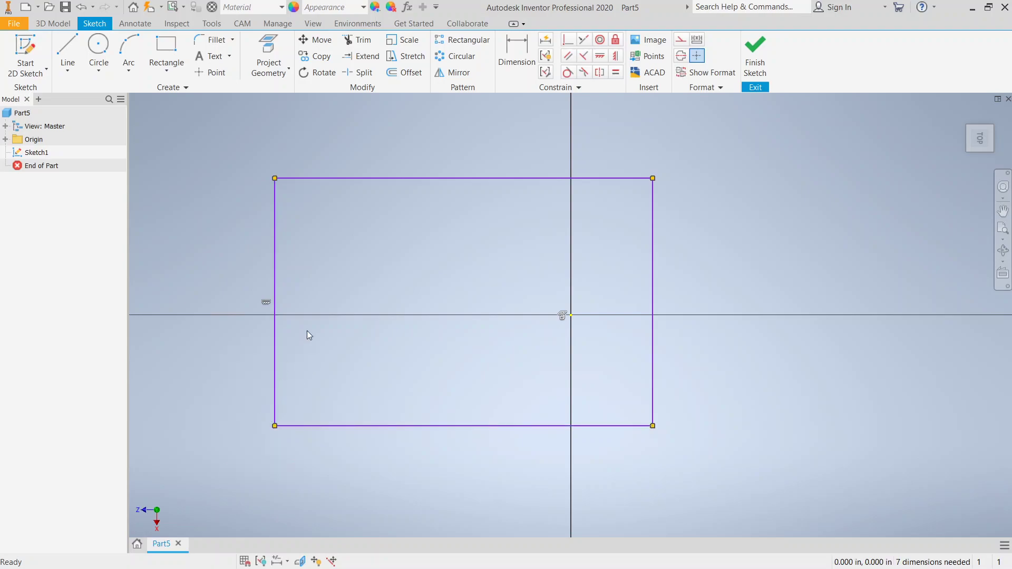
pyautogui.rightClick(266, 302)
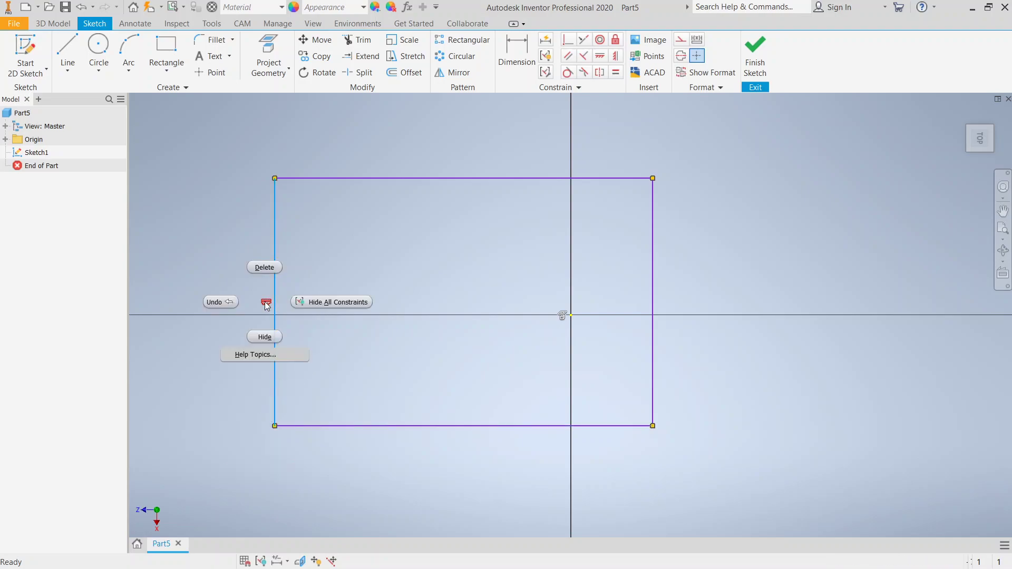
pyautogui.click(265, 268)
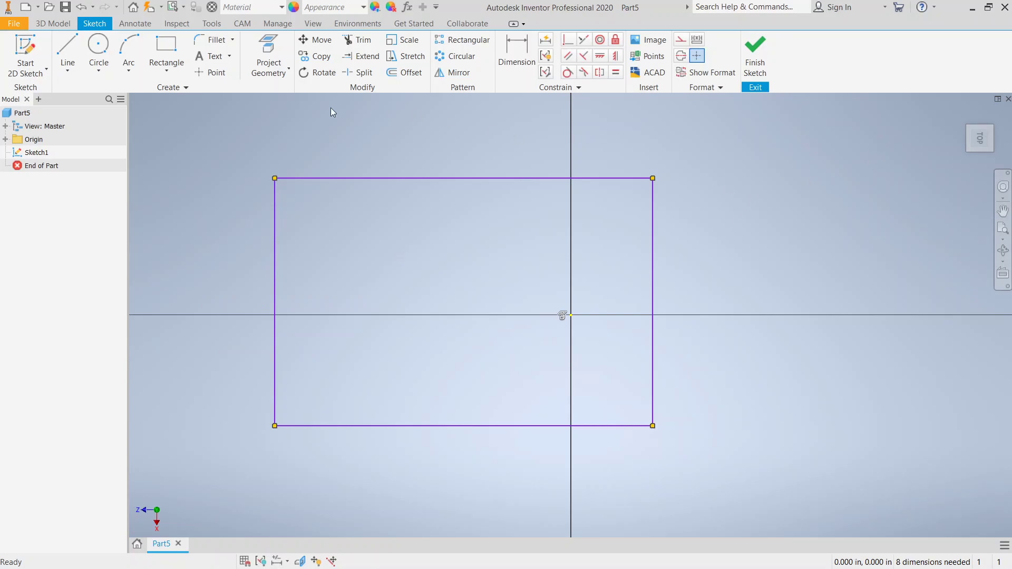
pyautogui.moveTo(980, 137)
pyautogui.click(996, 117)
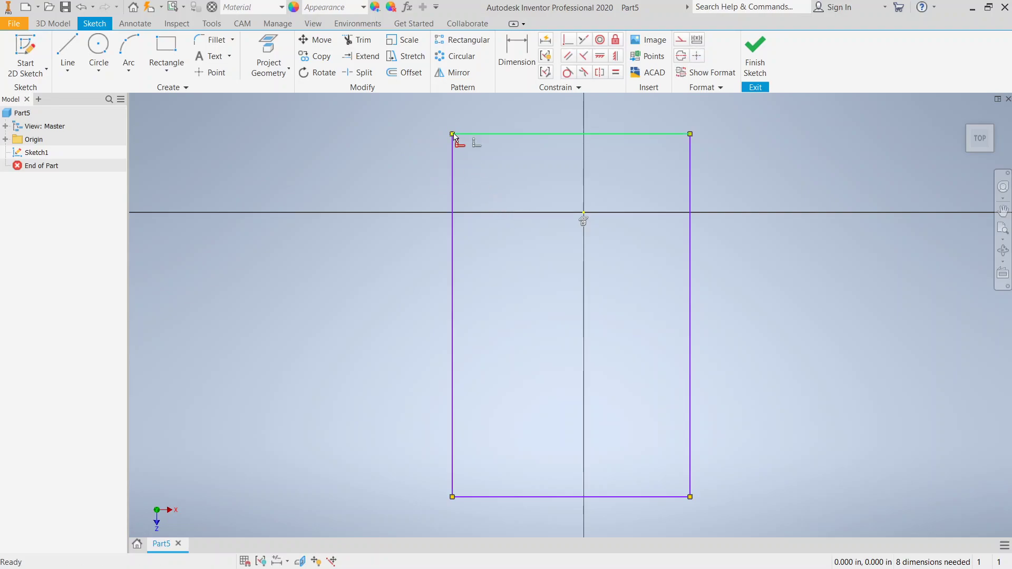
# - Drag the top edge down onto the X axis and pull the left edge farther left
pyautogui.rightClick(501, 182)
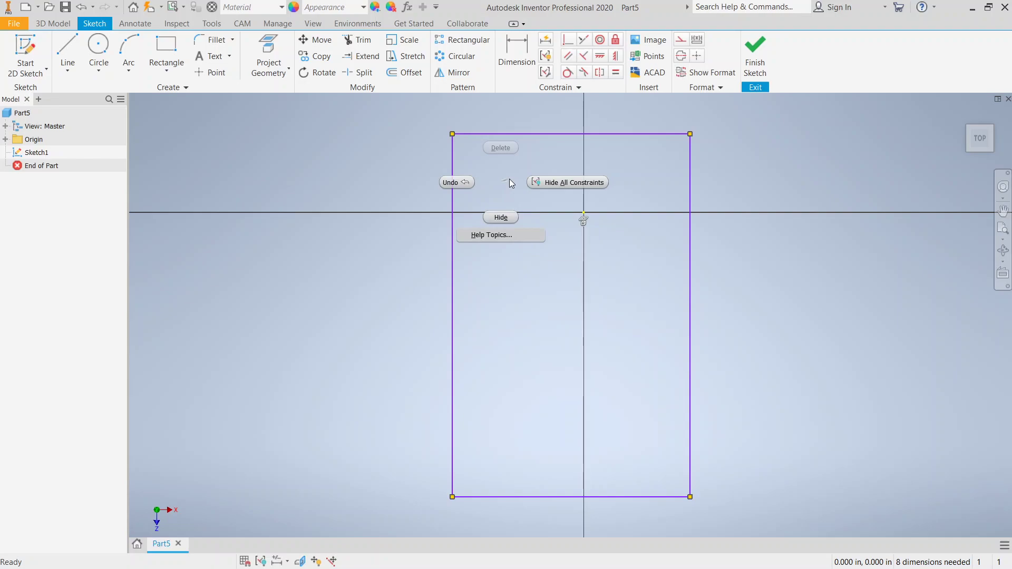
pyautogui.click(509, 179)
pyautogui.moveTo(519, 135); pyautogui.dragTo(507, 194)
pyautogui.moveTo(454, 282); pyautogui.dragTo(411, 289)
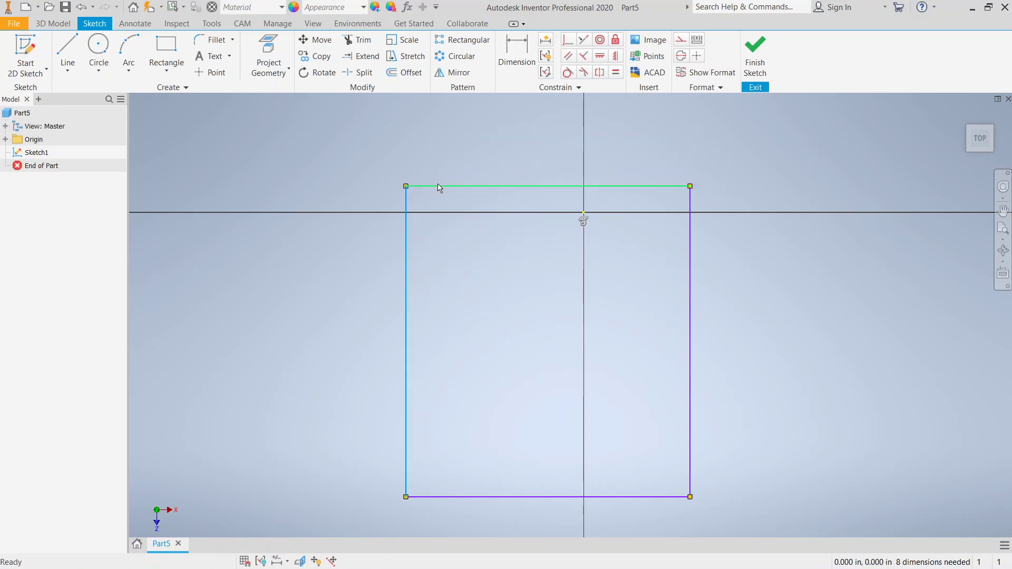
pyautogui.moveTo(436, 187); pyautogui.dragTo(409, 214)
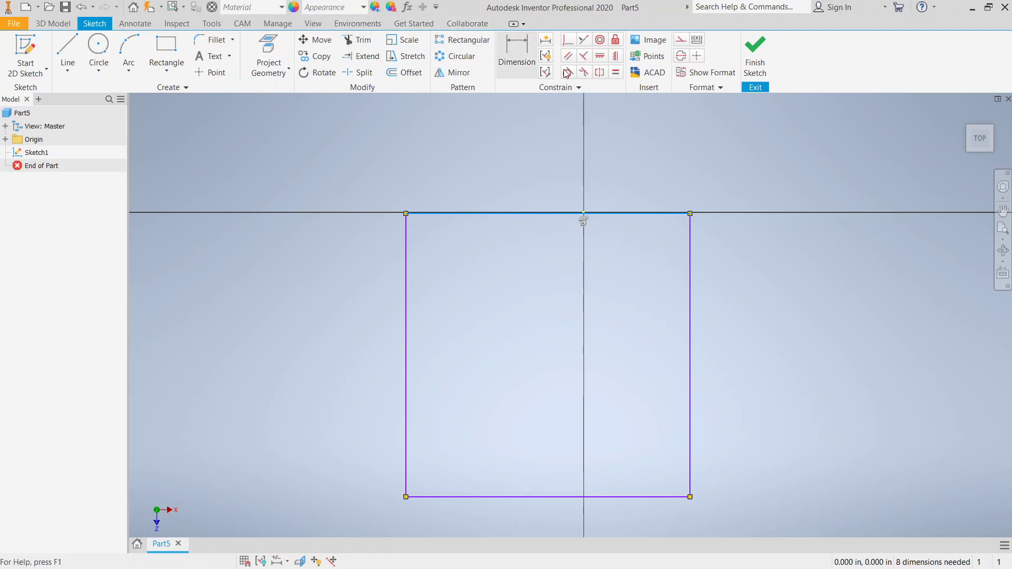
# - Dimension the angle between the rectangle's left and top edges as 3°
pyautogui.click(516, 53)
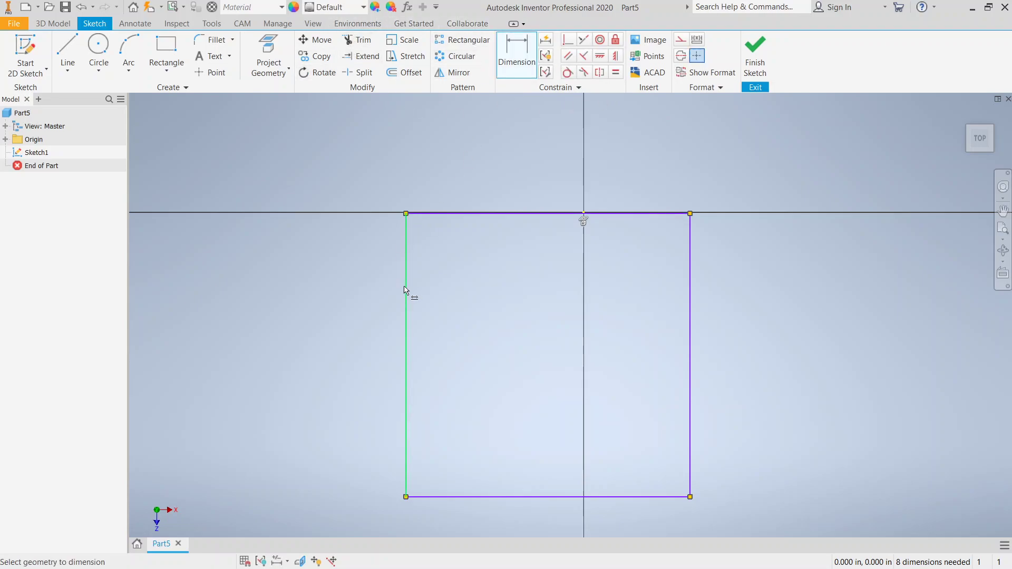
pyautogui.click(404, 289)
pyautogui.click(489, 222)
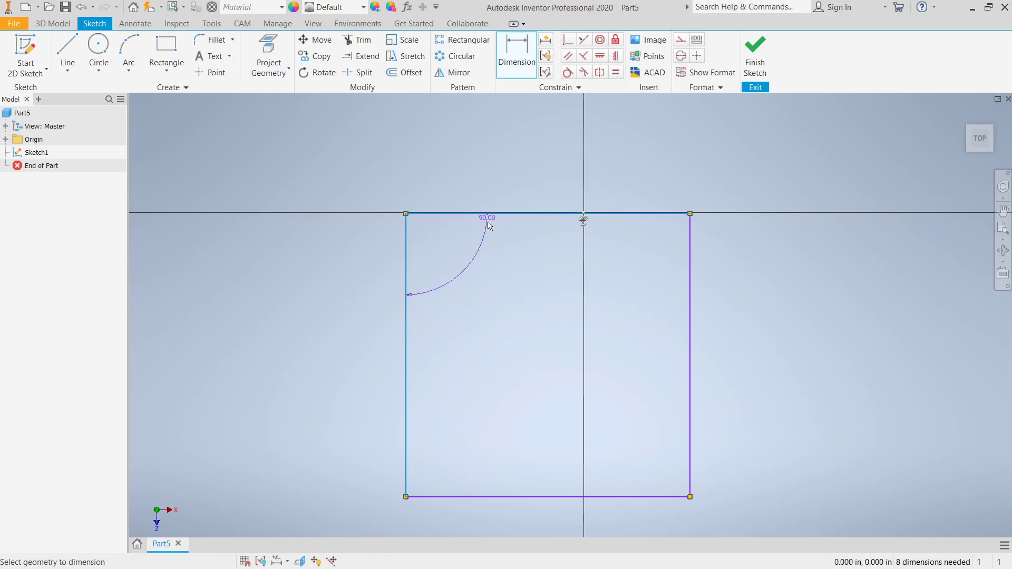
pyautogui.click(484, 283)
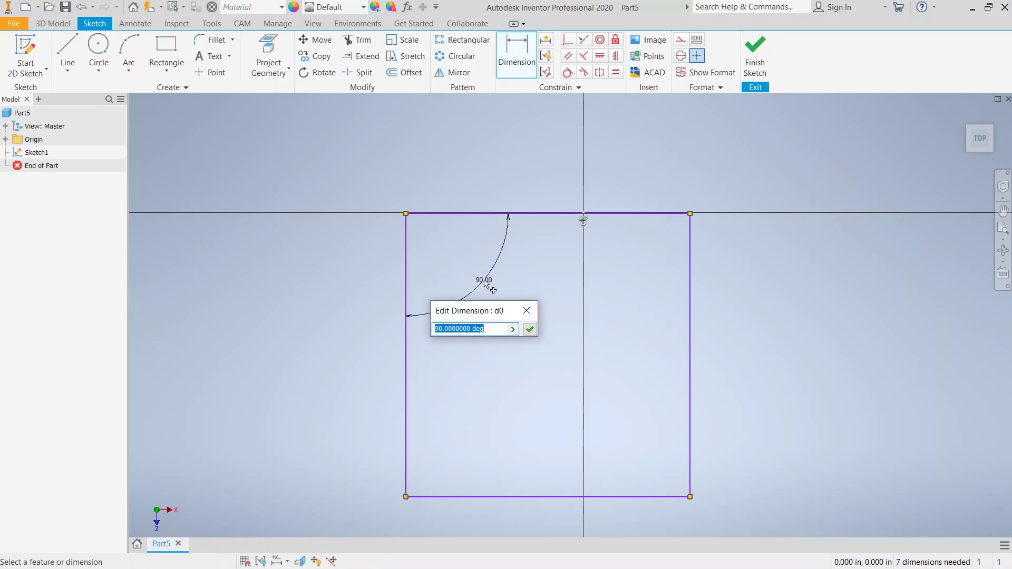
pyautogui.write('3')
pyautogui.press('Return')
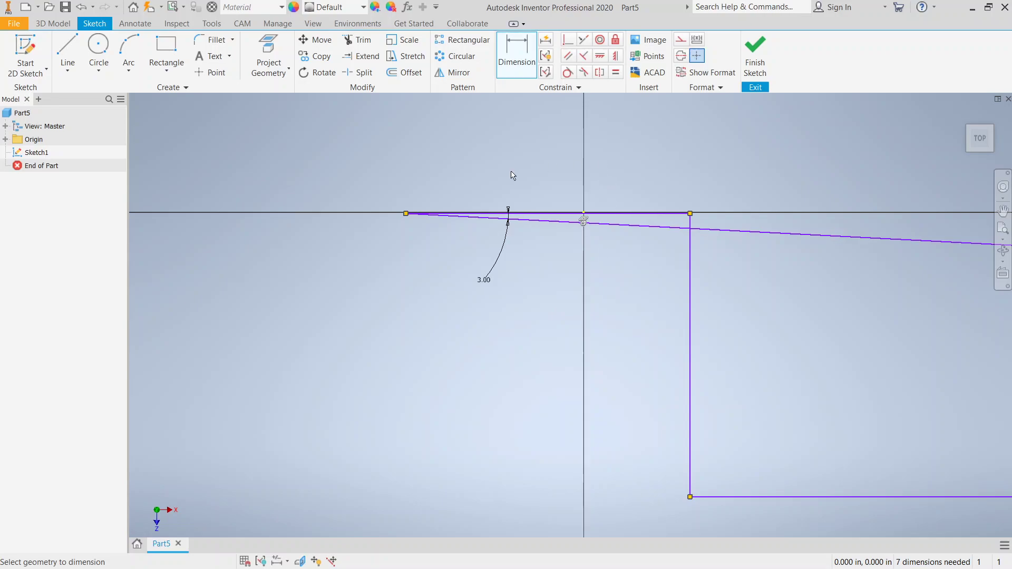
pyautogui.moveTo(381, 307)
pyautogui.mouseDown(button='middle')
pyautogui.moveTo(470, 298)
pyautogui.moveTo(630, 238)
pyautogui.mouseUp(button='middle')
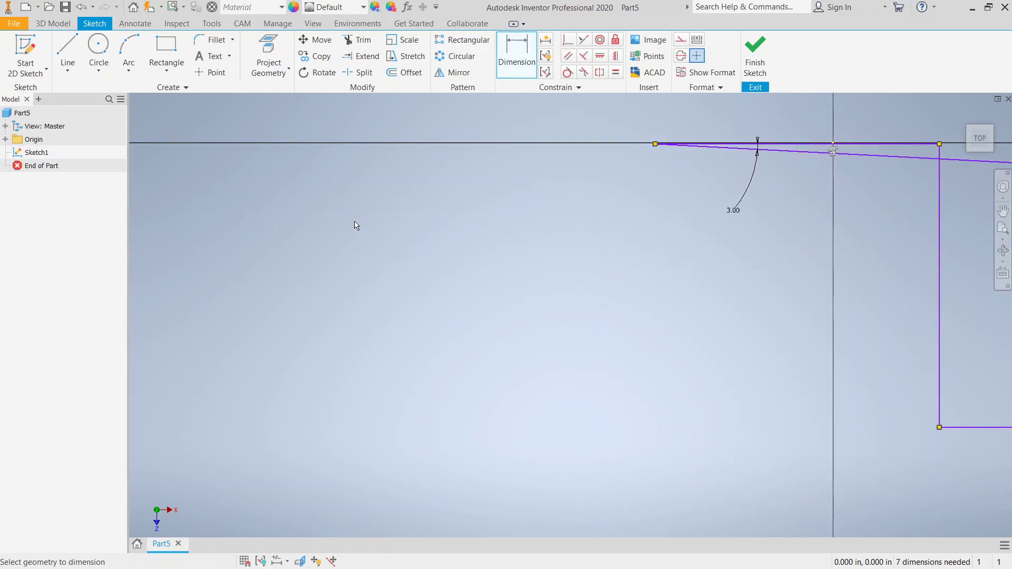
# - Draw a 0.358 in vertical line left of the rectangle and adjust its top endpoint
pyautogui.click(71, 48)
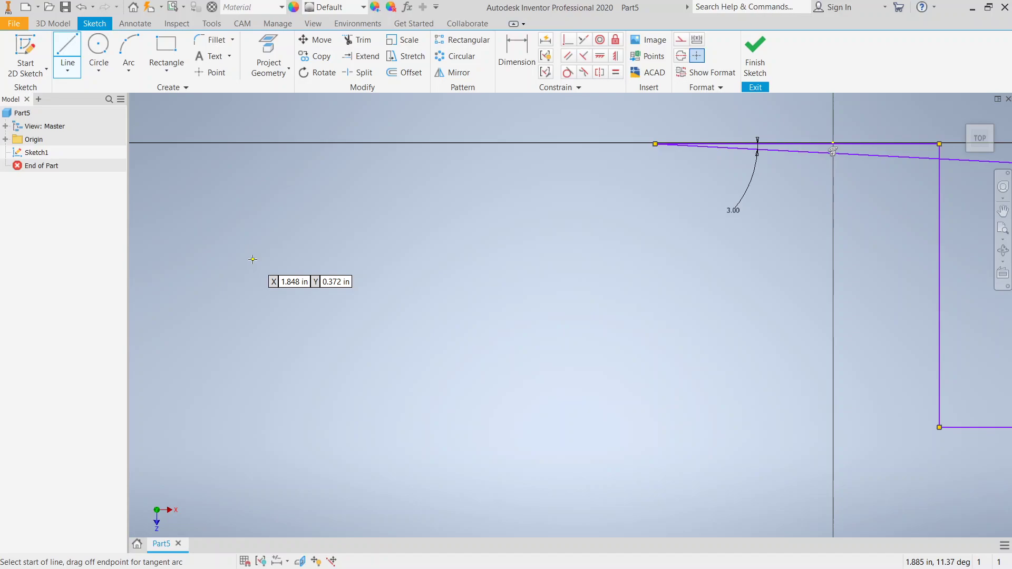
pyautogui.click(275, 297)
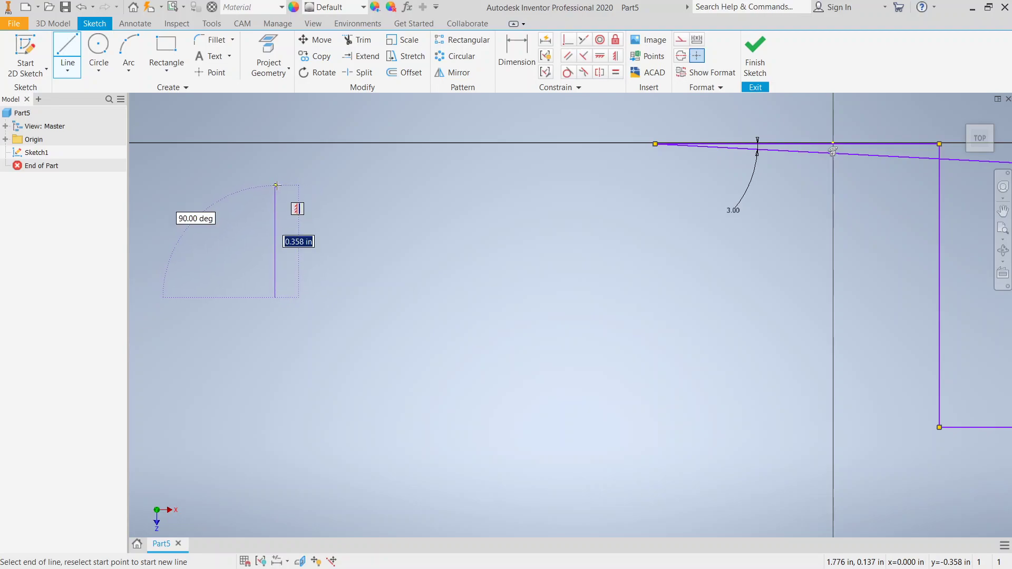
pyautogui.click(276, 185)
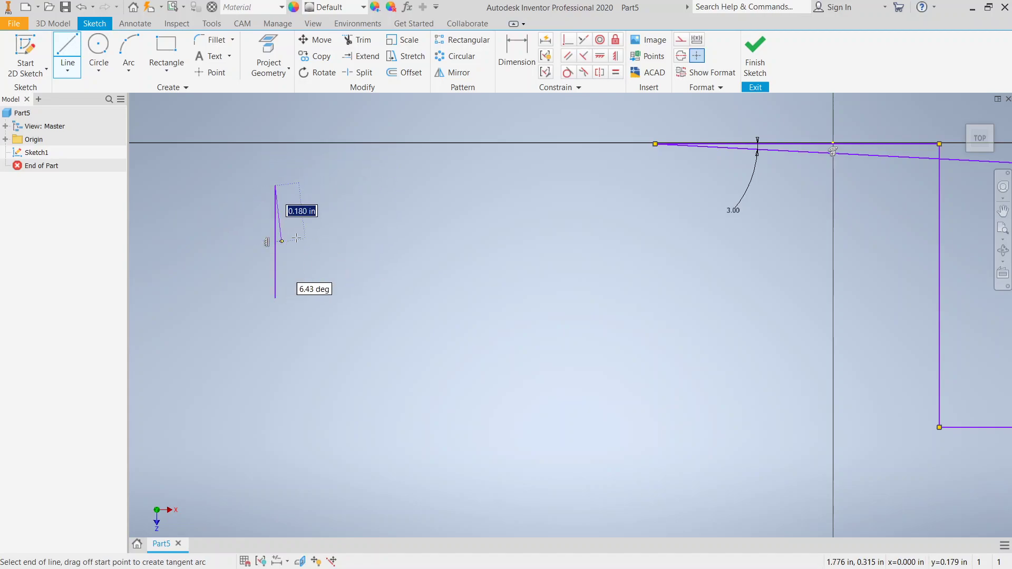
pyautogui.rightClick(269, 242)
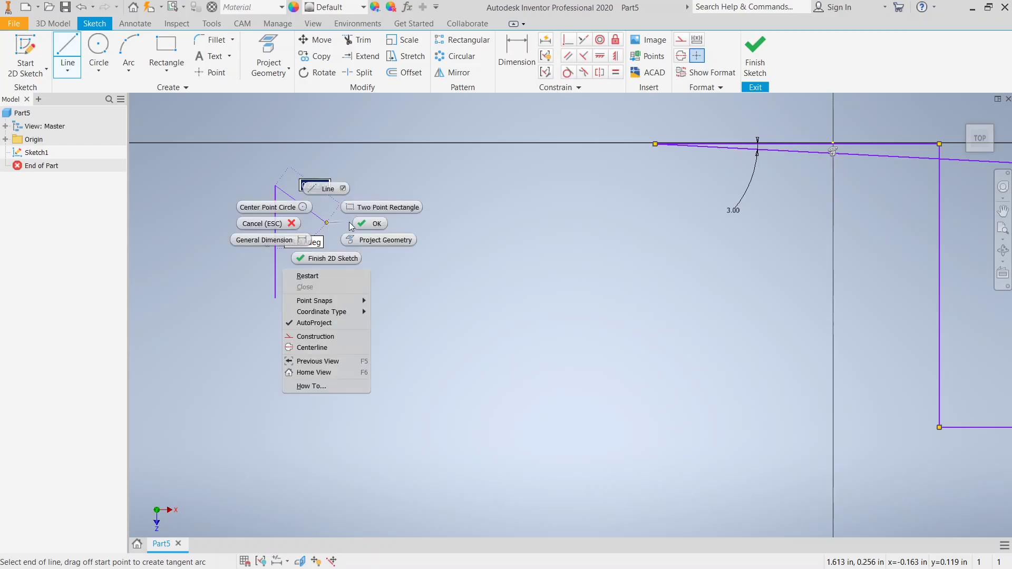
pyautogui.click(369, 222)
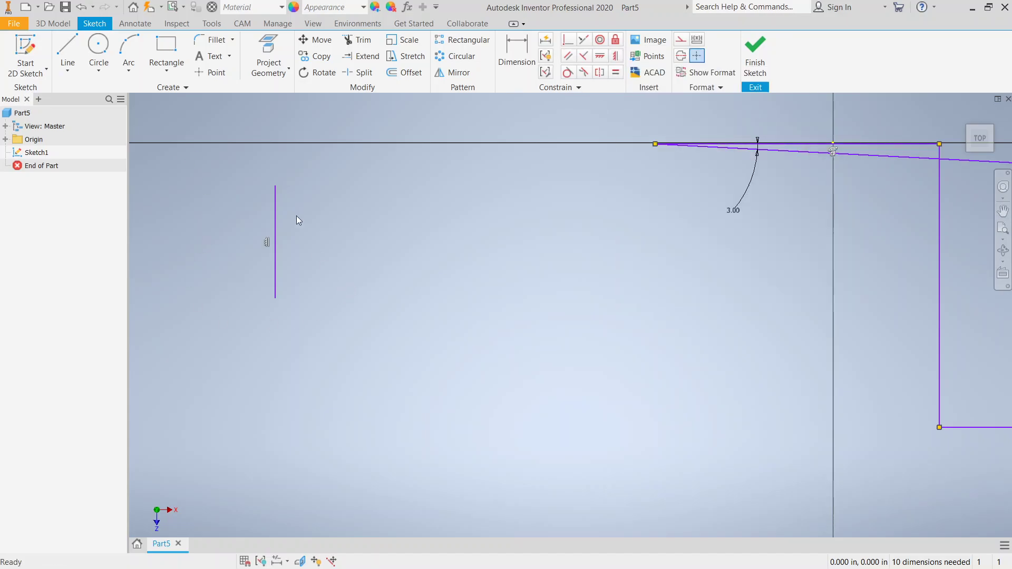
pyautogui.moveTo(279, 189)
pyautogui.mouseDown()
pyautogui.moveTo(325, 210)
pyautogui.moveTo(303, 189)
pyautogui.moveTo(313, 187)
pyautogui.moveTo(276, 171)
pyautogui.moveTo(290, 177)
pyautogui.mouseUp()
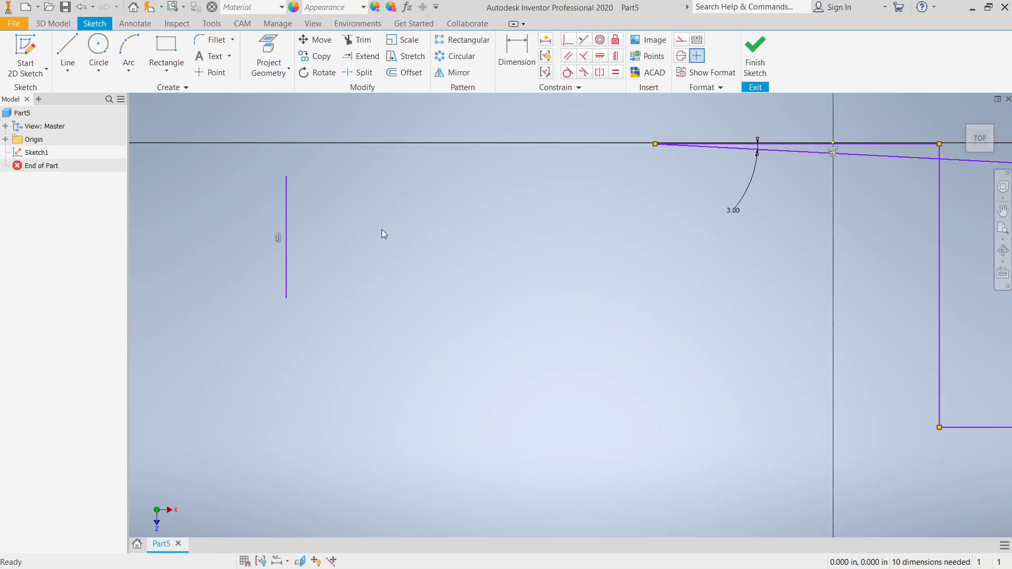
# - From the vertical line's bottom, add horizontal, vertical and short leftward segments, leaving the outline open
pyautogui.click(71, 50)
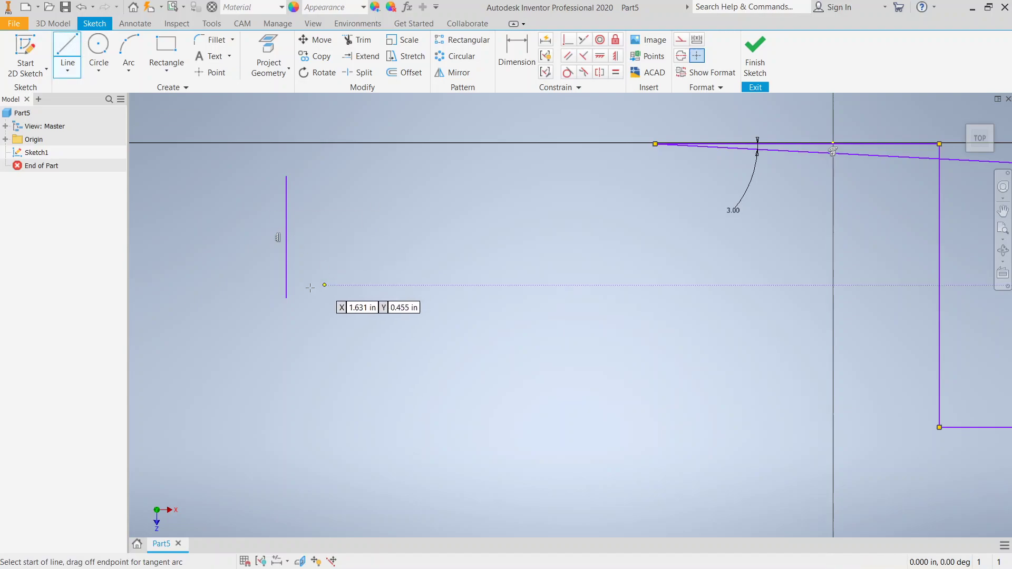
pyautogui.click(285, 298)
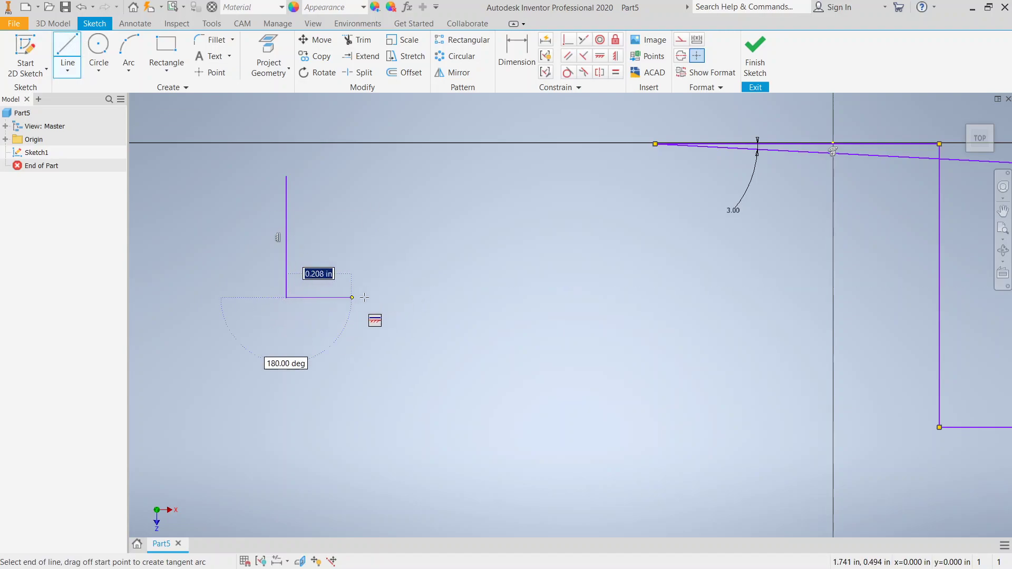
pyautogui.click(415, 297)
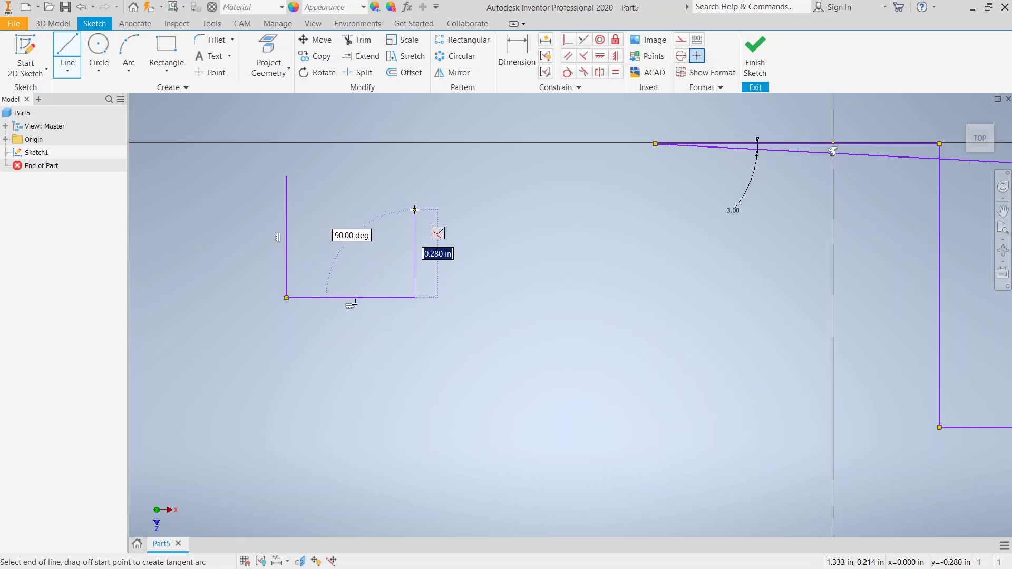
pyautogui.click(414, 210)
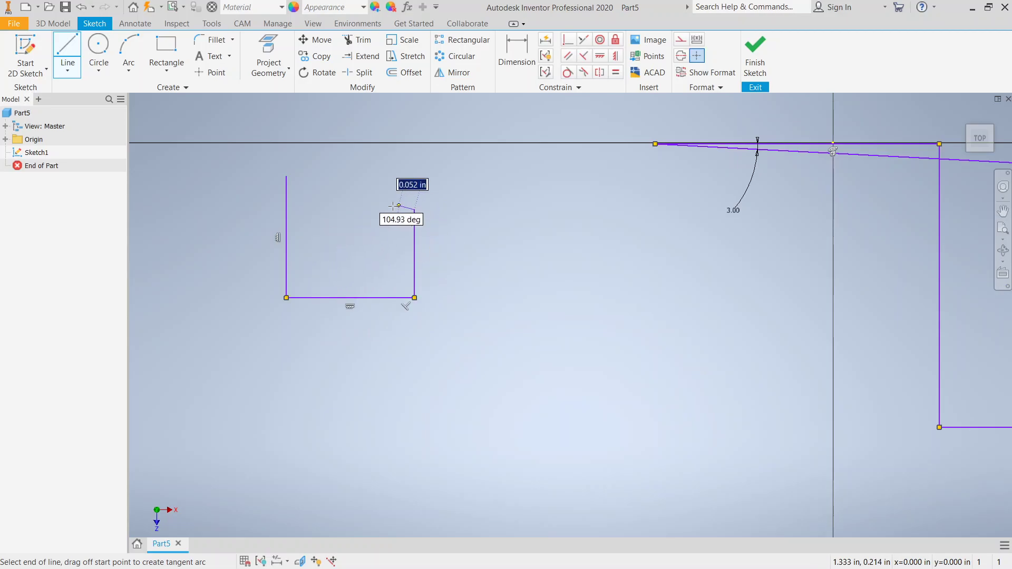
pyautogui.click(347, 209)
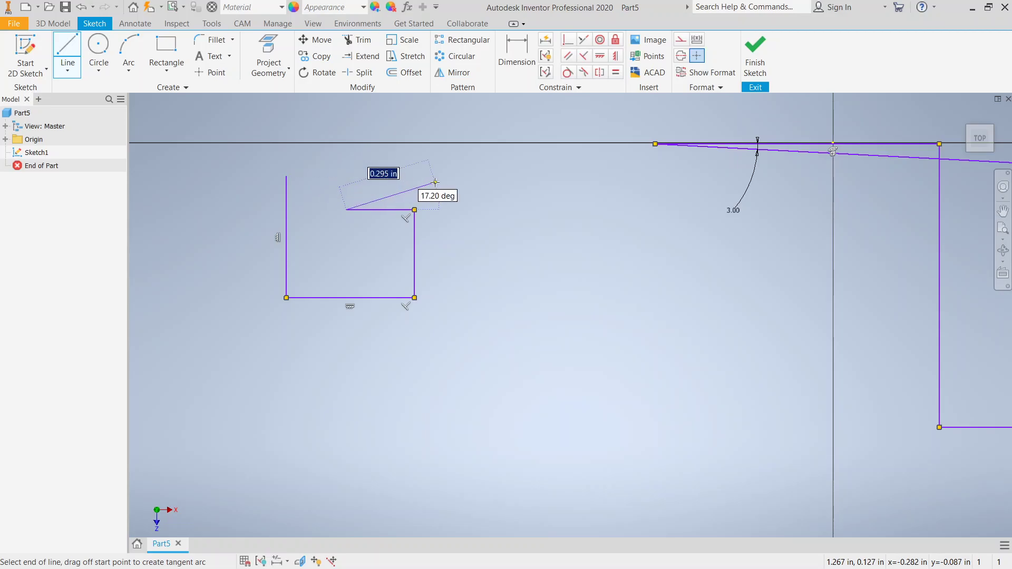
pyautogui.rightClick(409, 186)
pyautogui.click(476, 182)
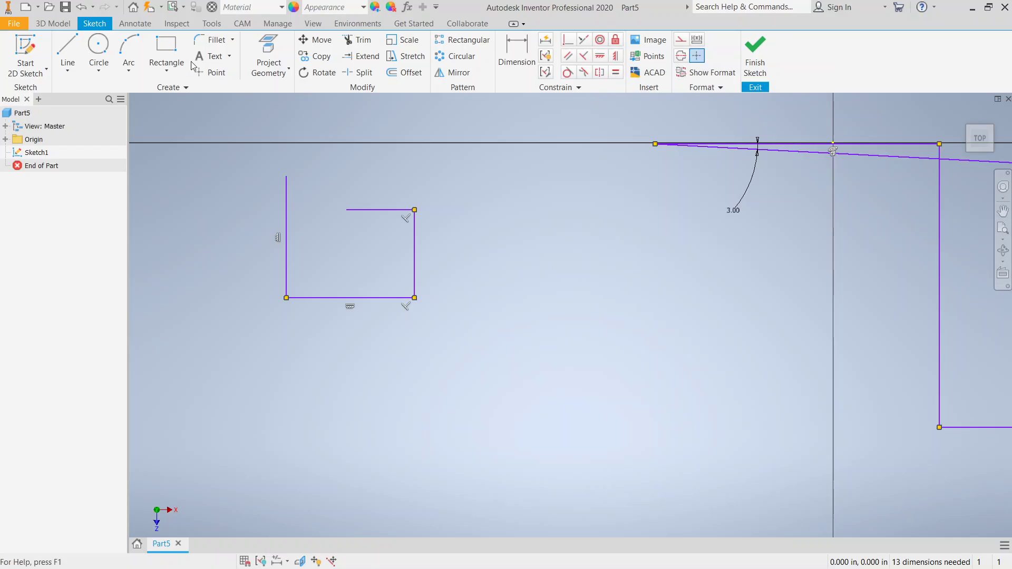
# - Draw a single slanted line rising to the right
pyautogui.press('l')
pyautogui.click(565, 254)
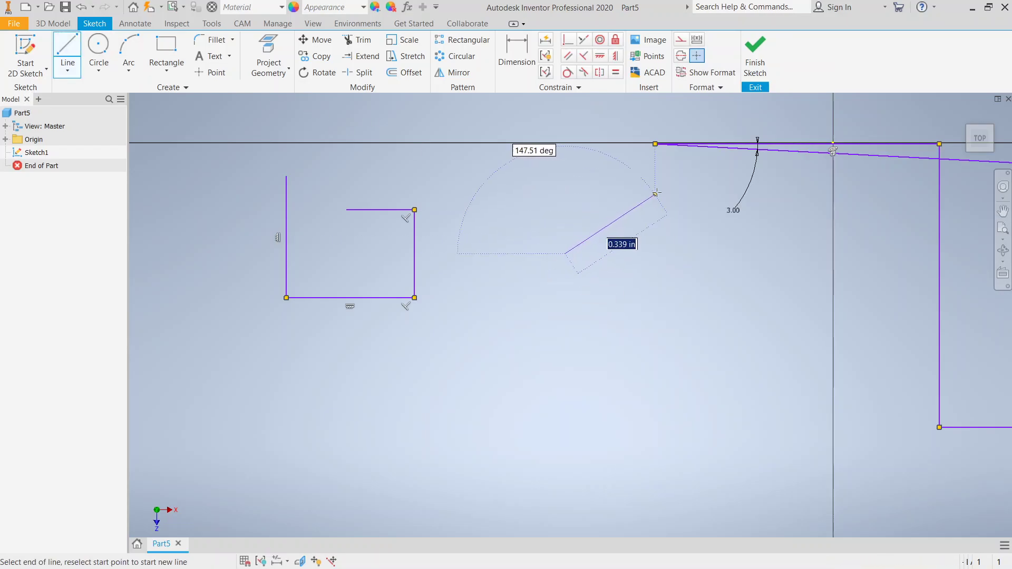
pyautogui.click(652, 192)
pyautogui.rightClick(609, 331)
pyautogui.click(654, 328)
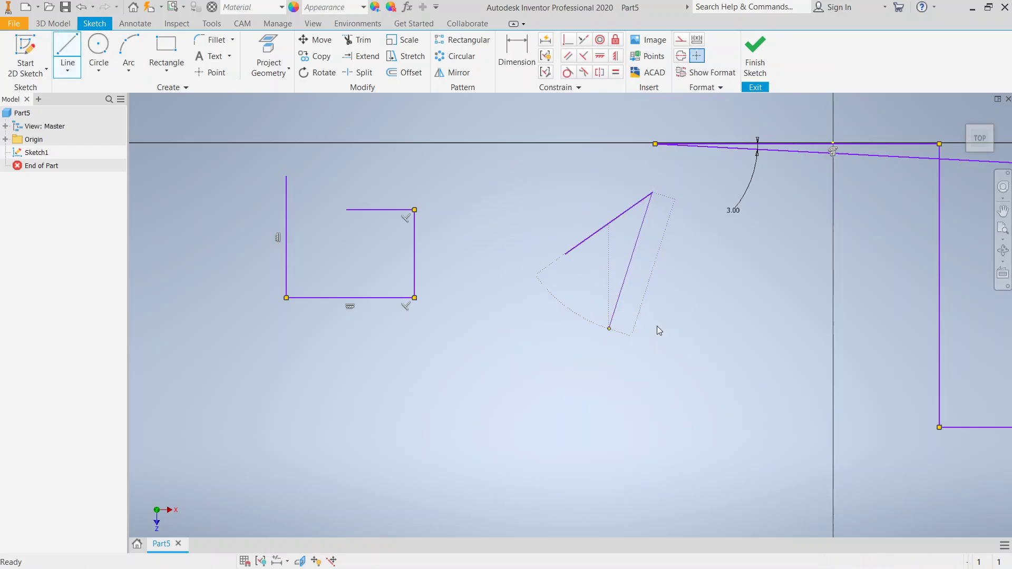
# - Draw a nearly horizontal lower line and make its left end coincident with the slanted line's endpoint
pyautogui.click(65, 56)
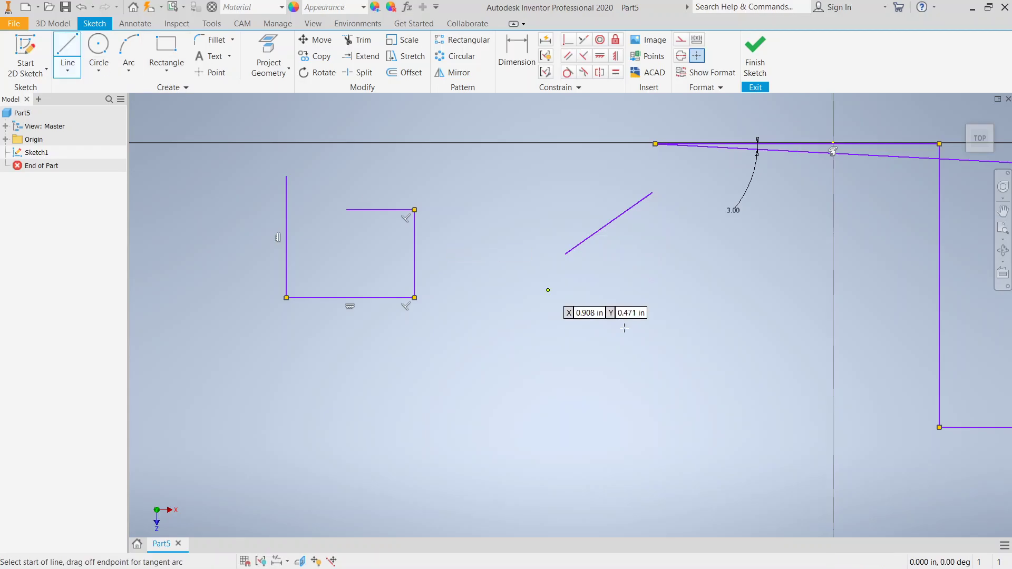
pyautogui.click(578, 306)
pyautogui.click(727, 298)
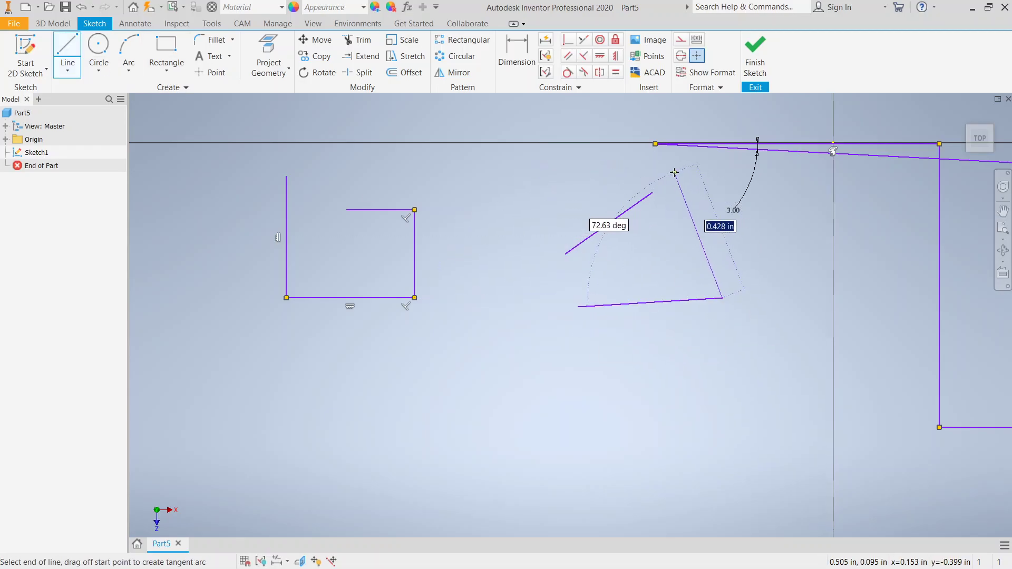
pyautogui.rightClick(694, 176)
pyautogui.click(726, 179)
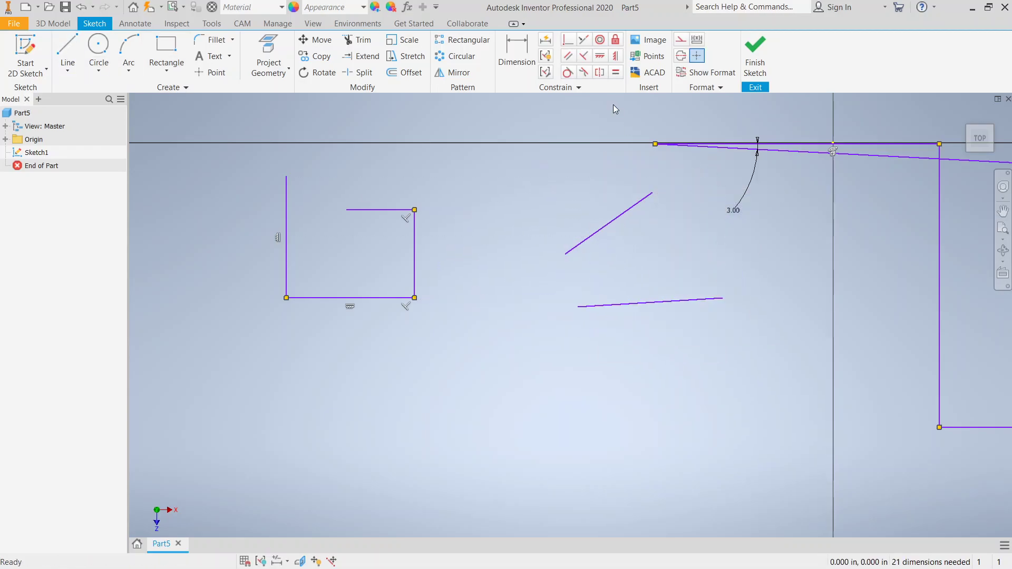
pyautogui.click(568, 39)
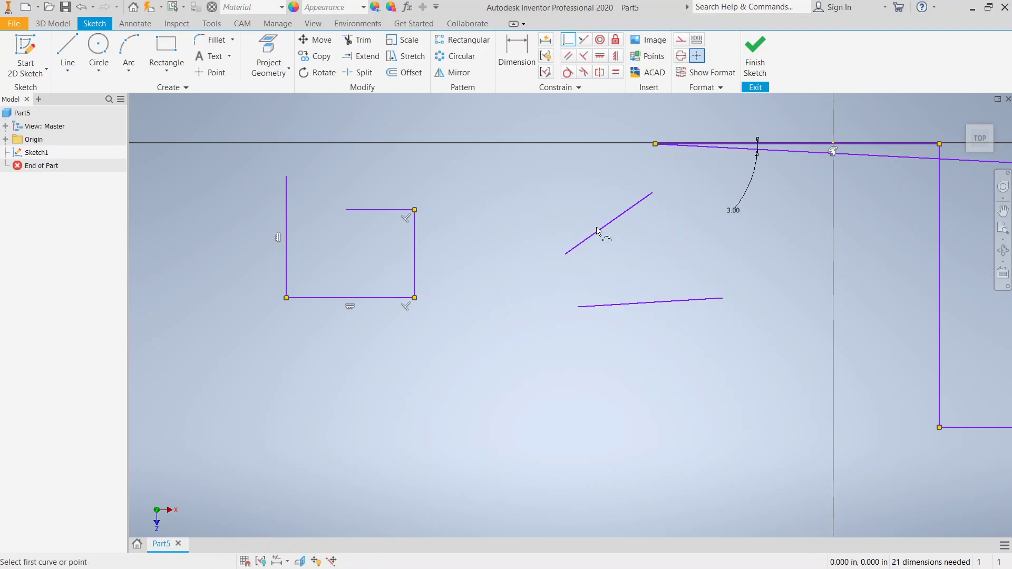
pyautogui.click(566, 255)
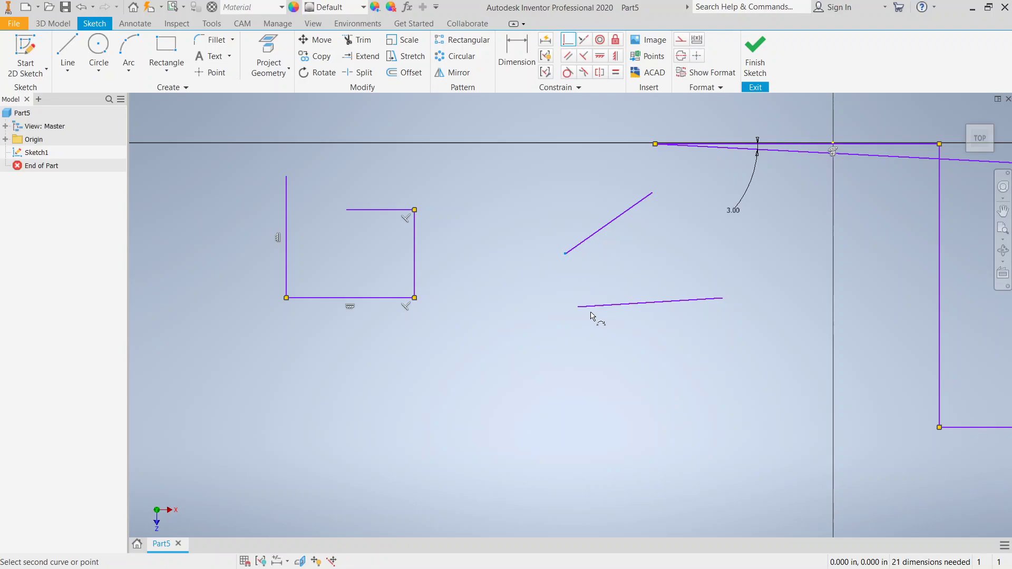
pyautogui.click(578, 307)
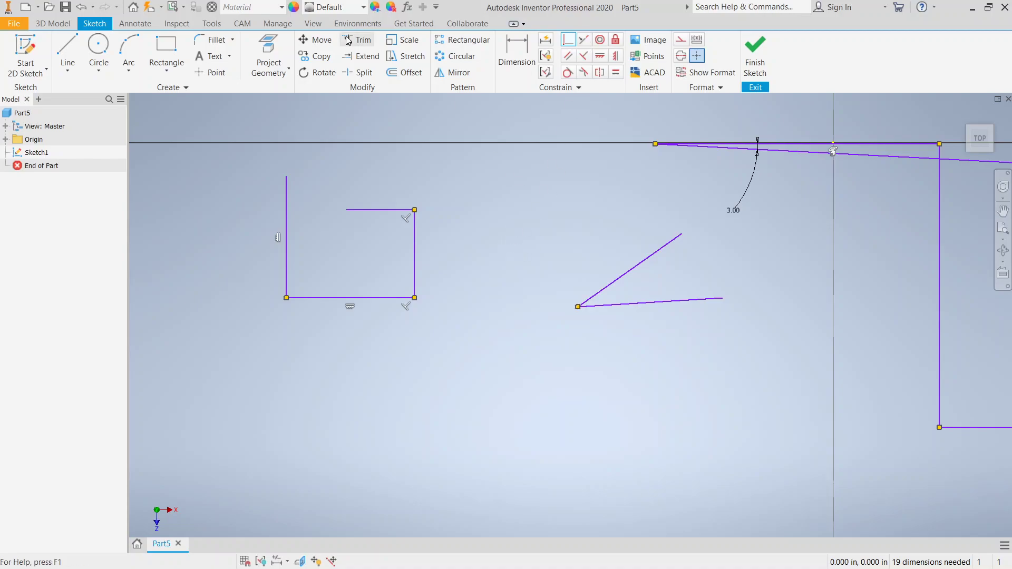
# - Draw two separate short lines near the bottom of the sketch
pyautogui.click(68, 55)
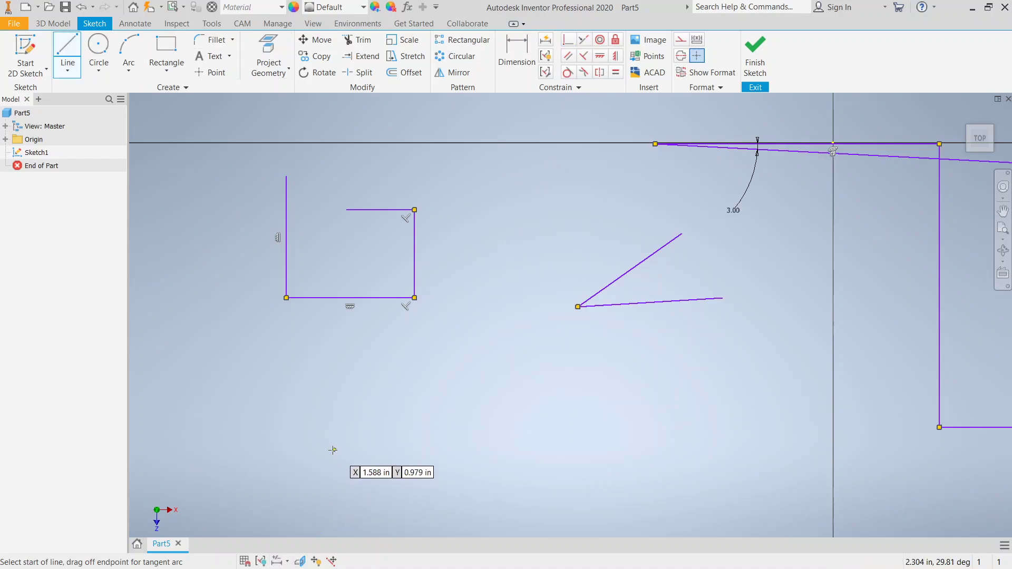
pyautogui.click(309, 446)
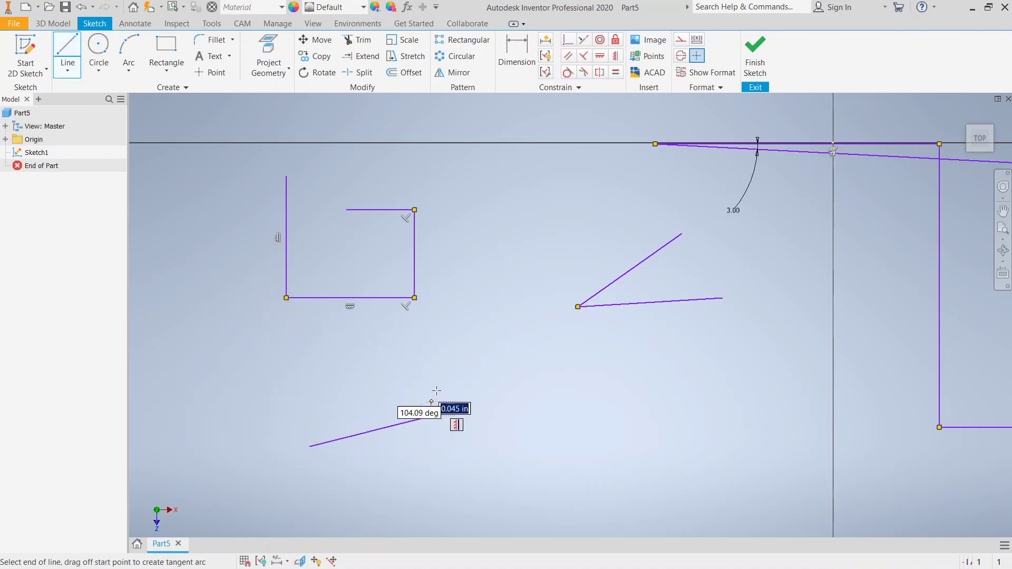
pyautogui.rightClick(455, 384)
pyautogui.click(489, 385)
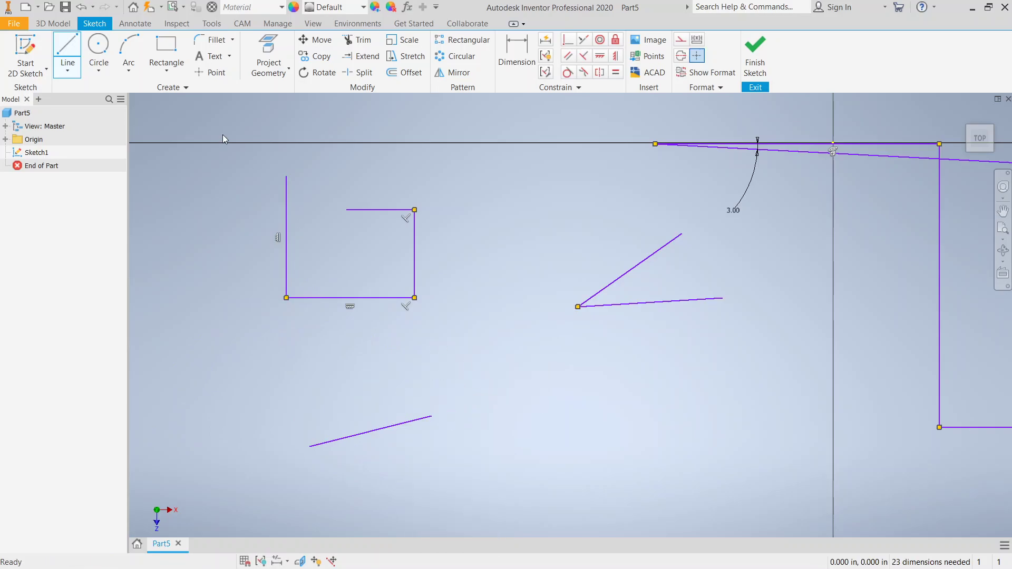
pyautogui.click(388, 377)
pyautogui.rightClick(523, 347)
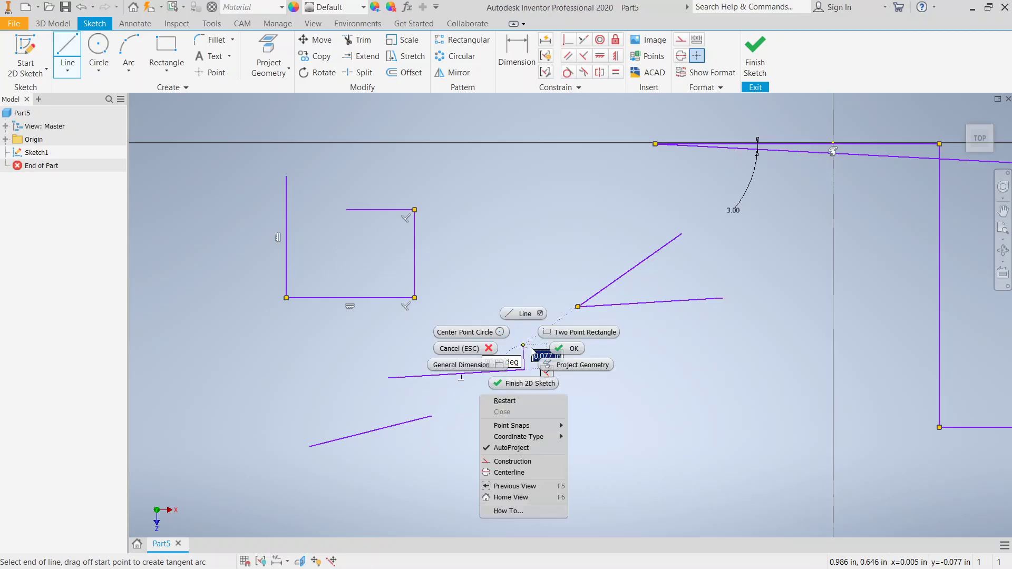
pyautogui.click(567, 348)
# - Make the two short lines collinear and slide one along to leave a gap
pyautogui.click(583, 40)
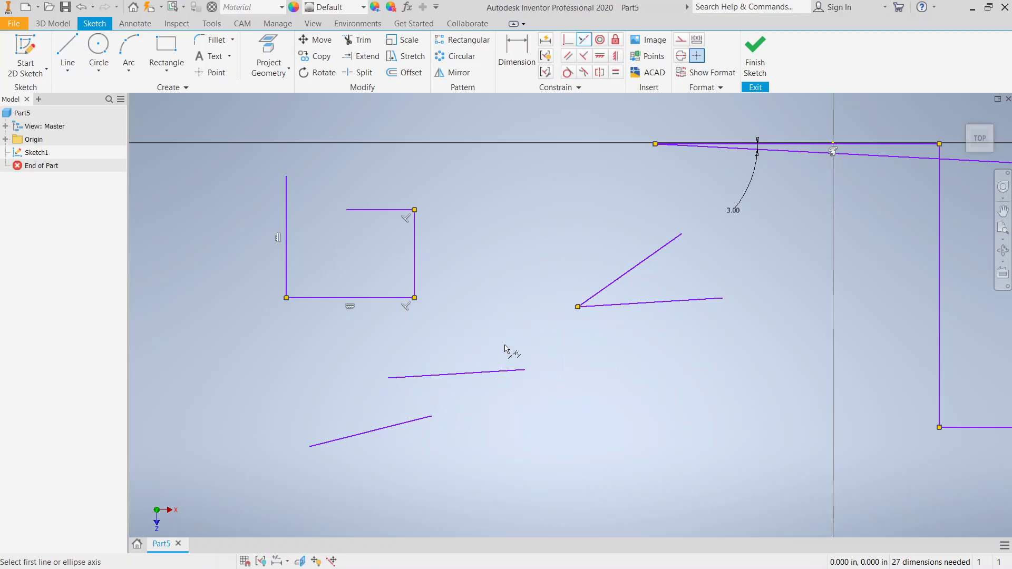
pyautogui.click(480, 372)
pyautogui.click(406, 425)
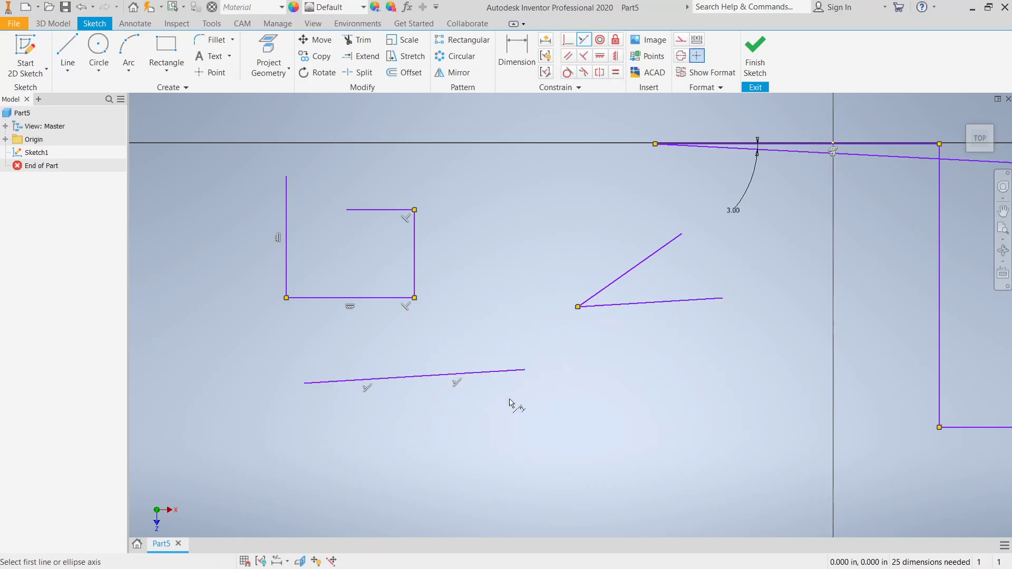
pyautogui.rightClick(557, 454)
pyautogui.click(608, 454)
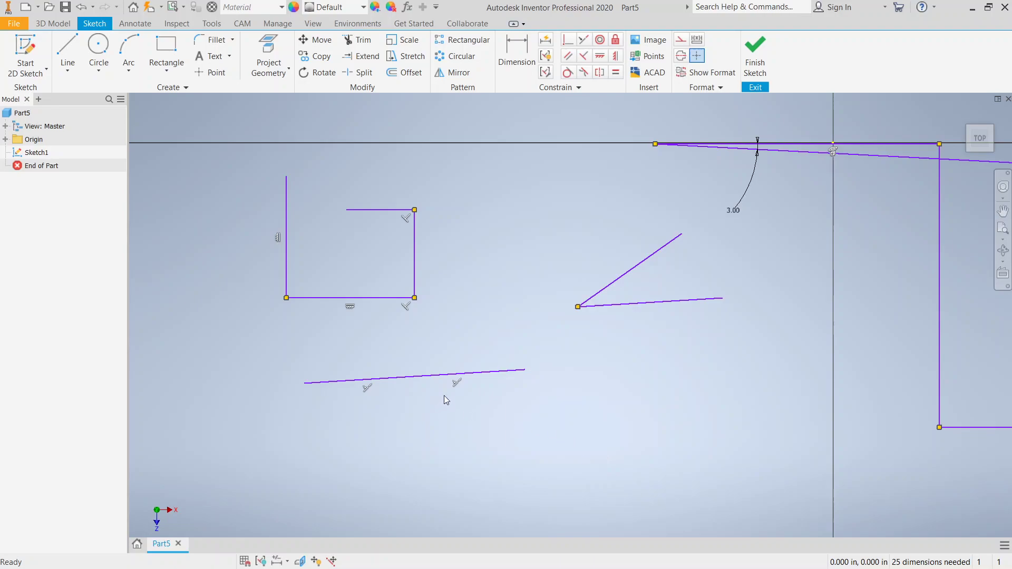
pyautogui.moveTo(486, 374); pyautogui.dragTo(580, 358)
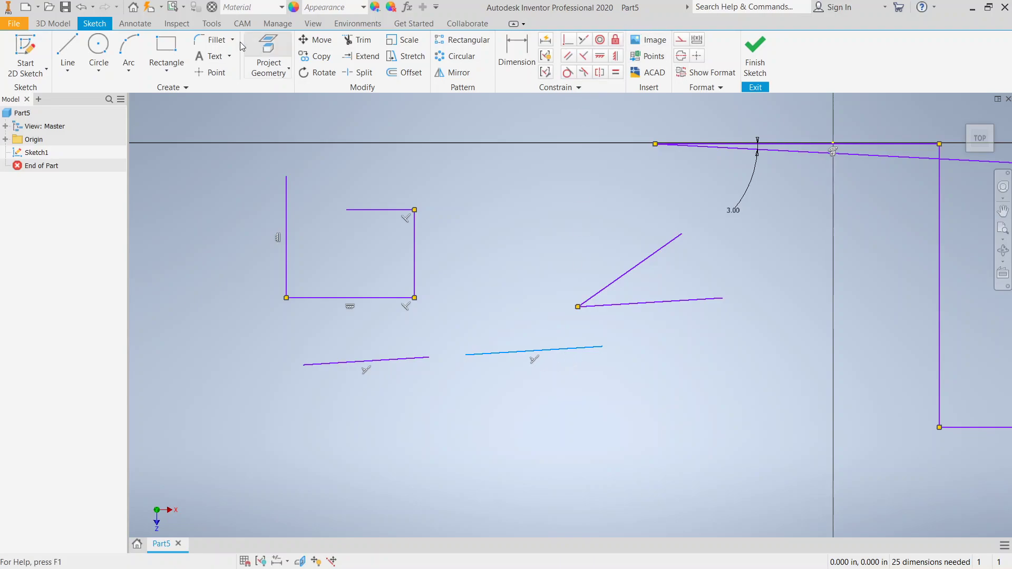
# - Draw two center-point circles, one lower left and one upper right
pyautogui.click(98, 46)
pyautogui.click(654, 469)
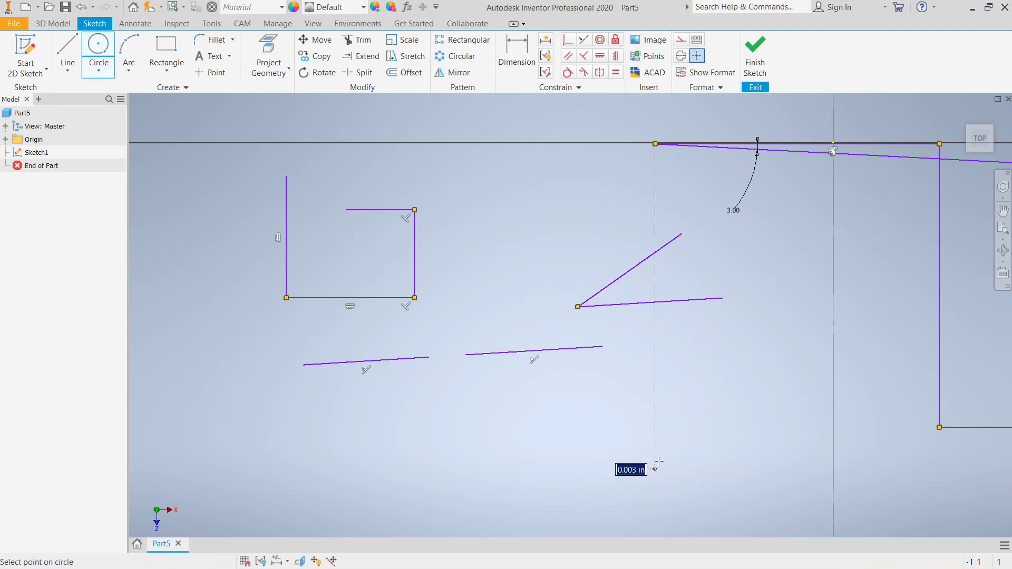
pyautogui.click(675, 449)
pyautogui.click(741, 401)
pyautogui.click(747, 367)
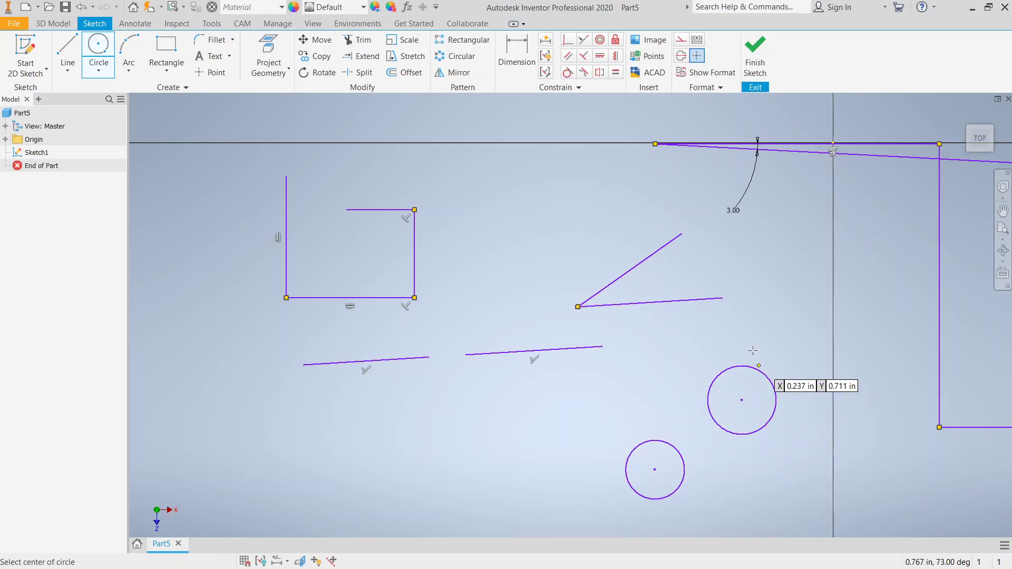
# - Make the lower circle concentric with the right circle
pyautogui.click(600, 39)
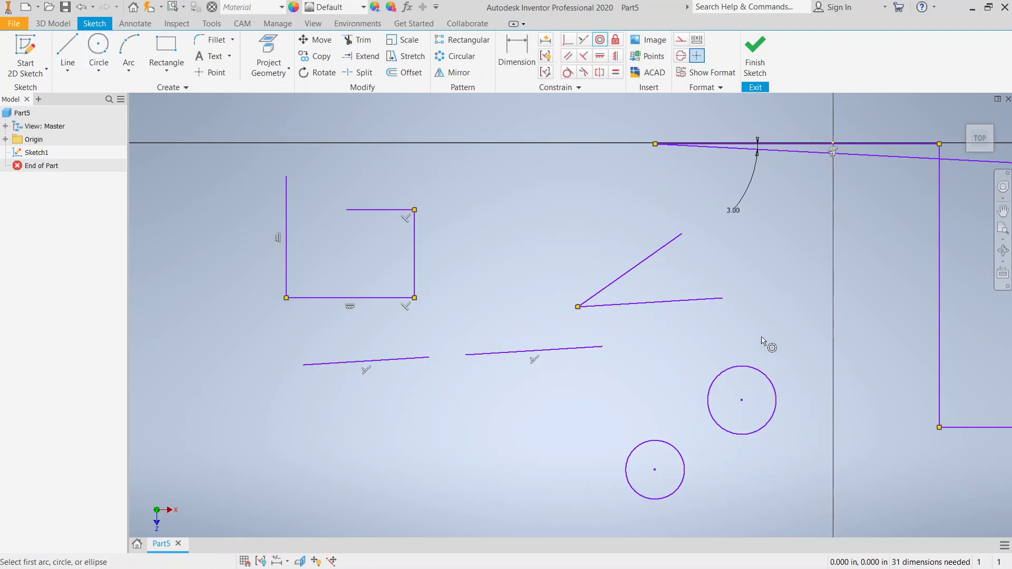
pyautogui.click(767, 379)
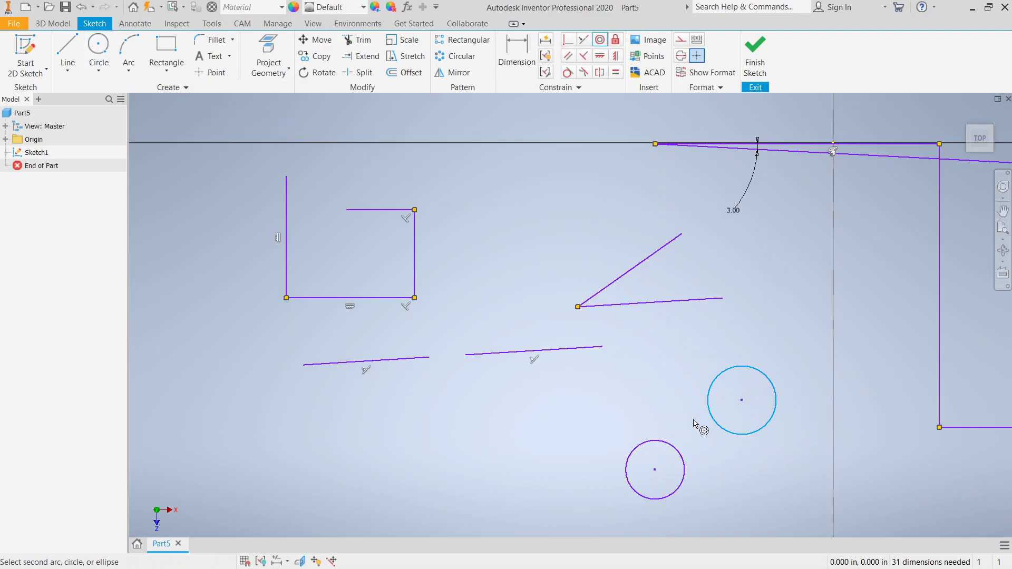
pyautogui.click(675, 449)
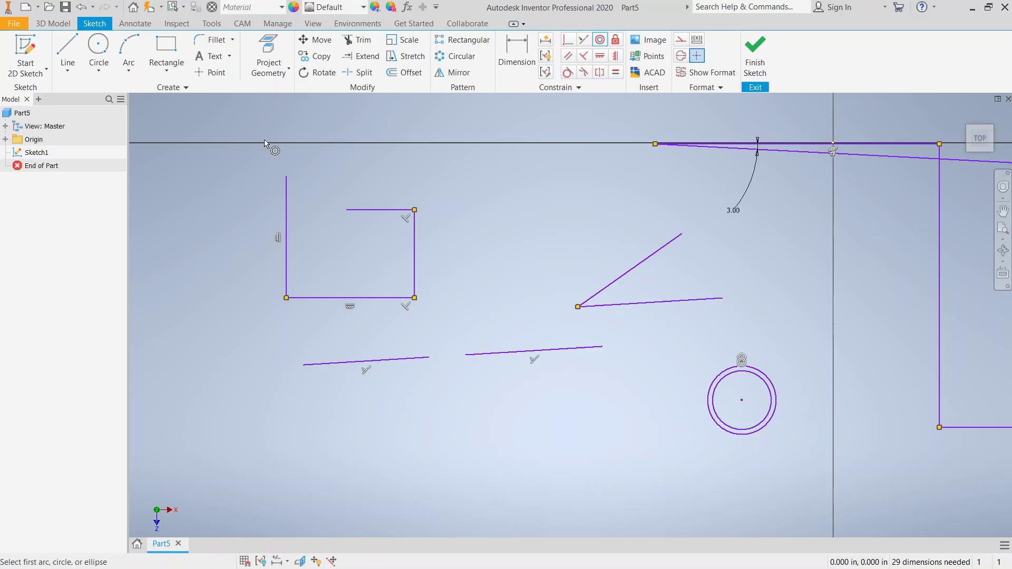
pyautogui.click(67, 50)
# - Draw a long slanted line and a short line at the lower left
pyautogui.click(346, 482)
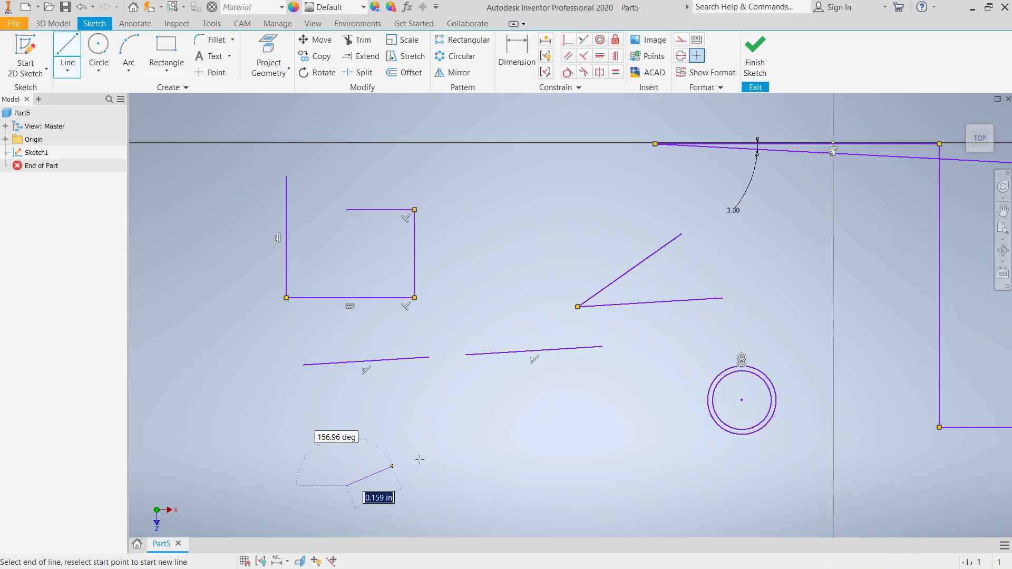
pyautogui.rightClick(533, 442)
pyautogui.click(573, 444)
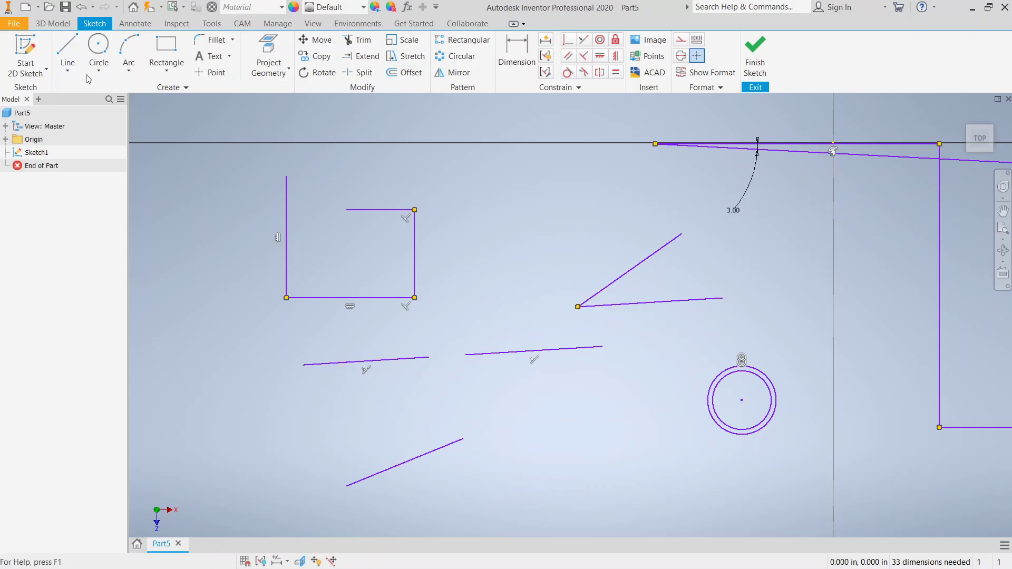
pyautogui.press('l')
pyautogui.click(318, 444)
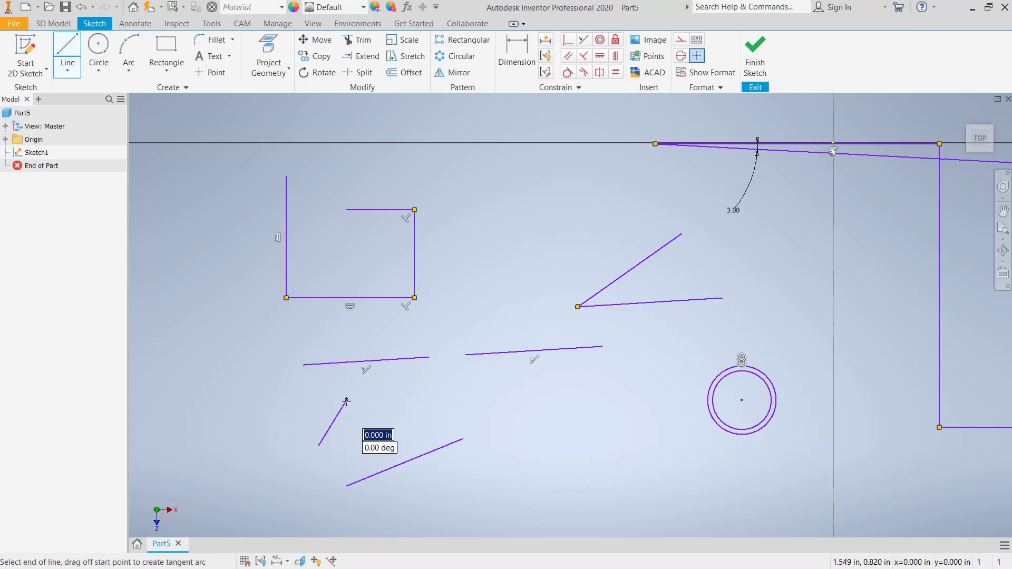
pyautogui.click(346, 400)
pyautogui.rightClick(346, 402)
pyautogui.click(386, 405)
# - Make the short line parallel to the long line, then delete that parallel constraint
pyautogui.click(567, 57)
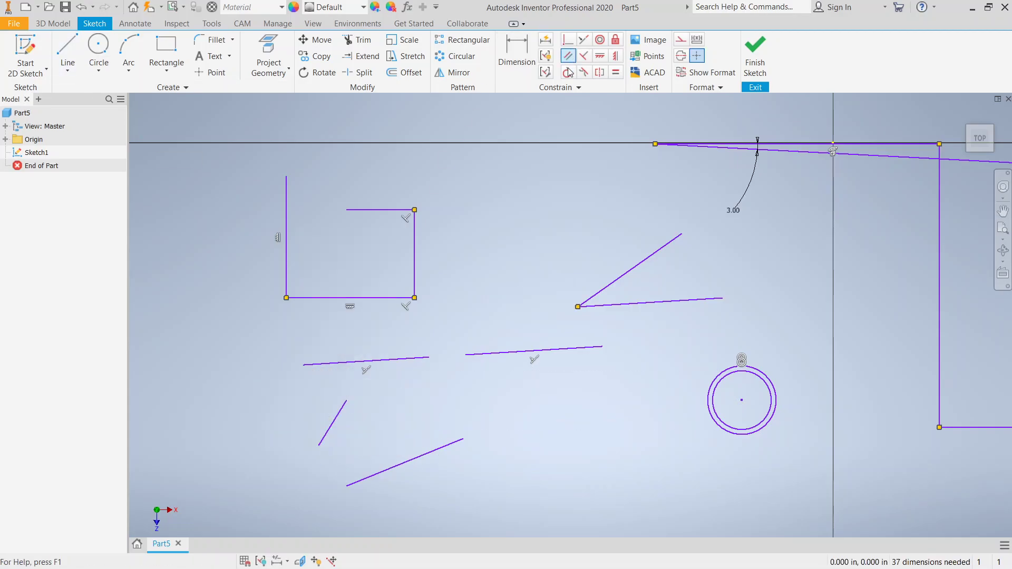
pyautogui.click(336, 422)
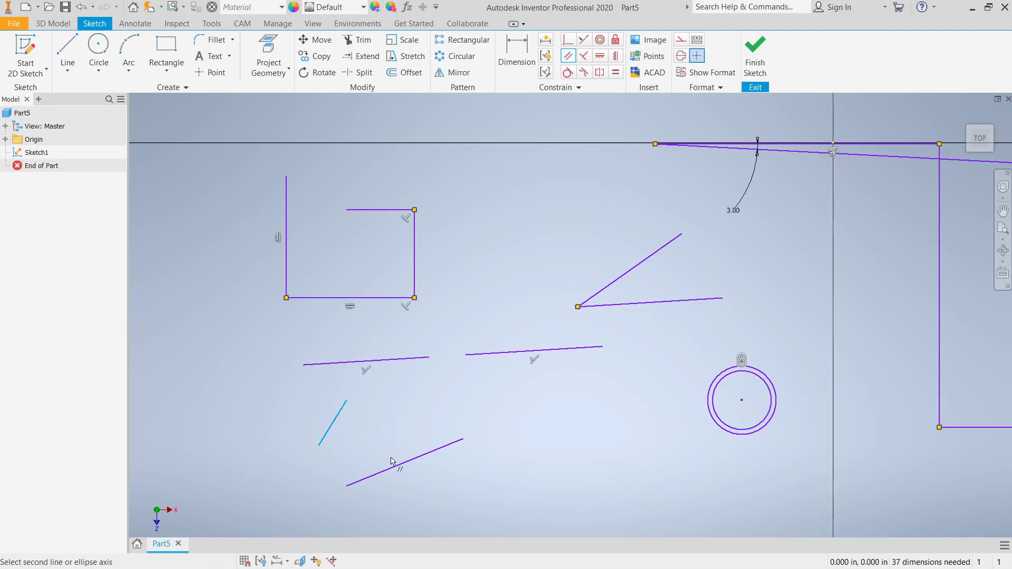
pyautogui.click(393, 464)
pyautogui.rightClick(566, 445)
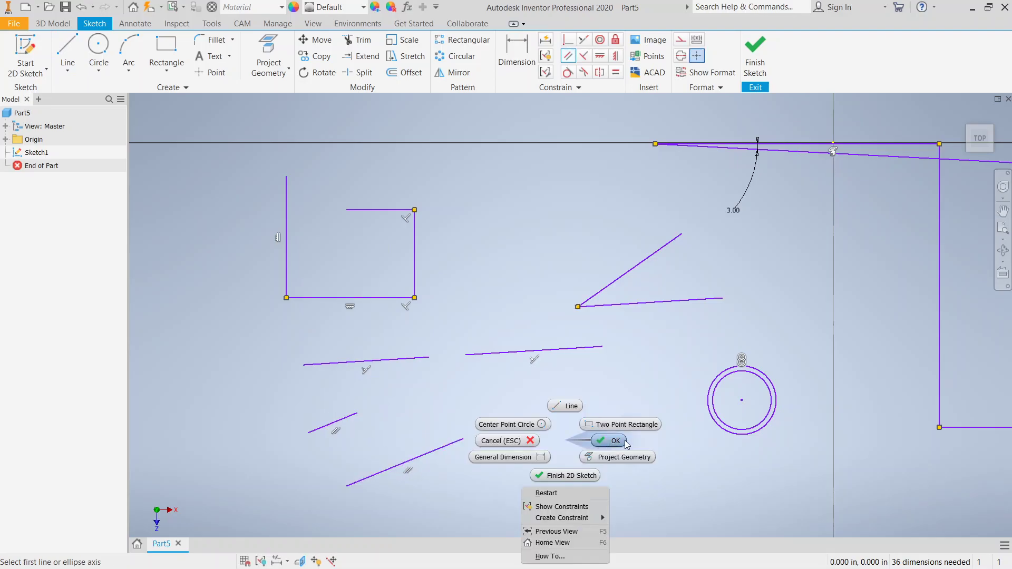
pyautogui.click(601, 440)
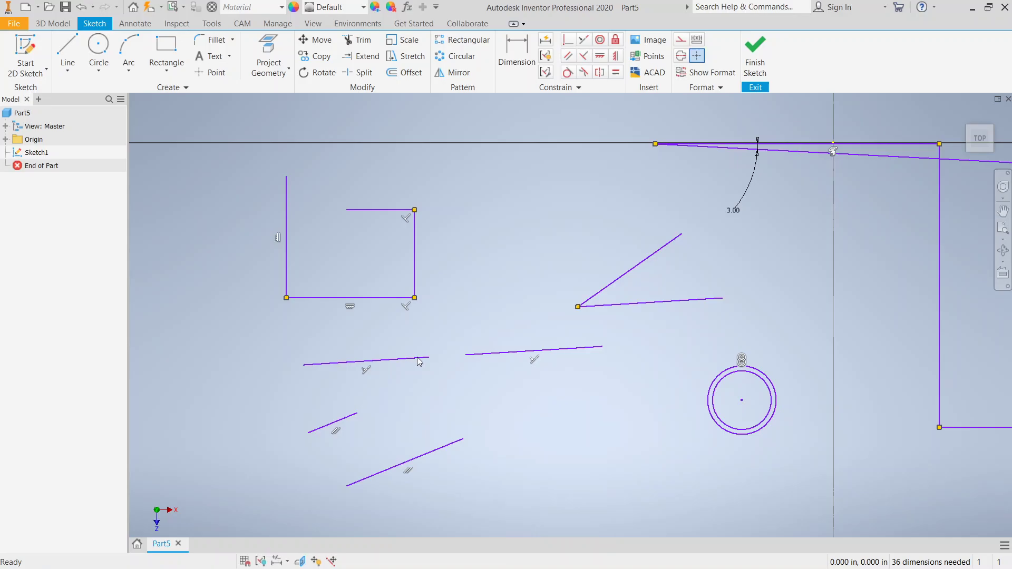
pyautogui.click(336, 433)
pyautogui.rightClick(335, 433)
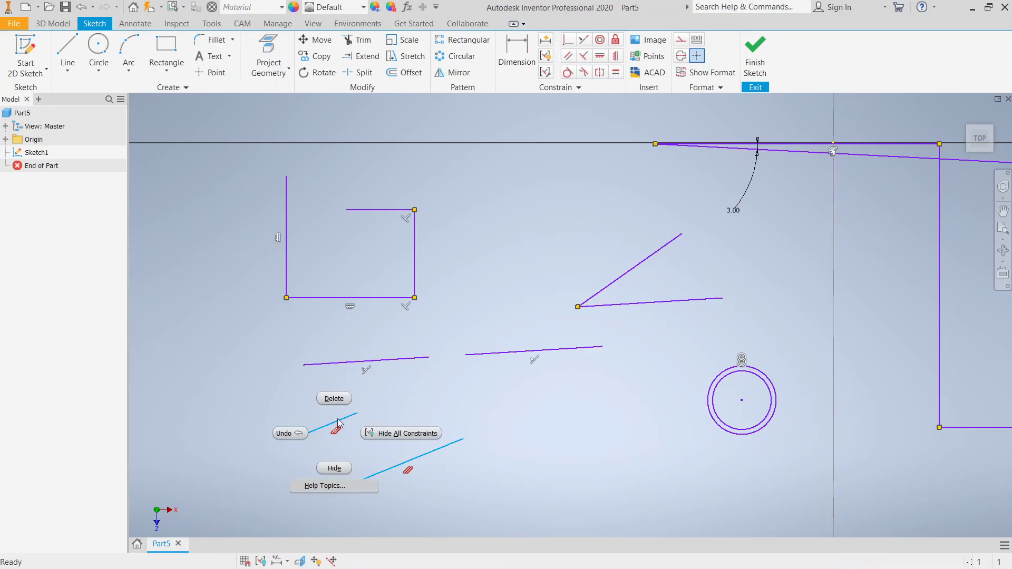
pyautogui.click(341, 401)
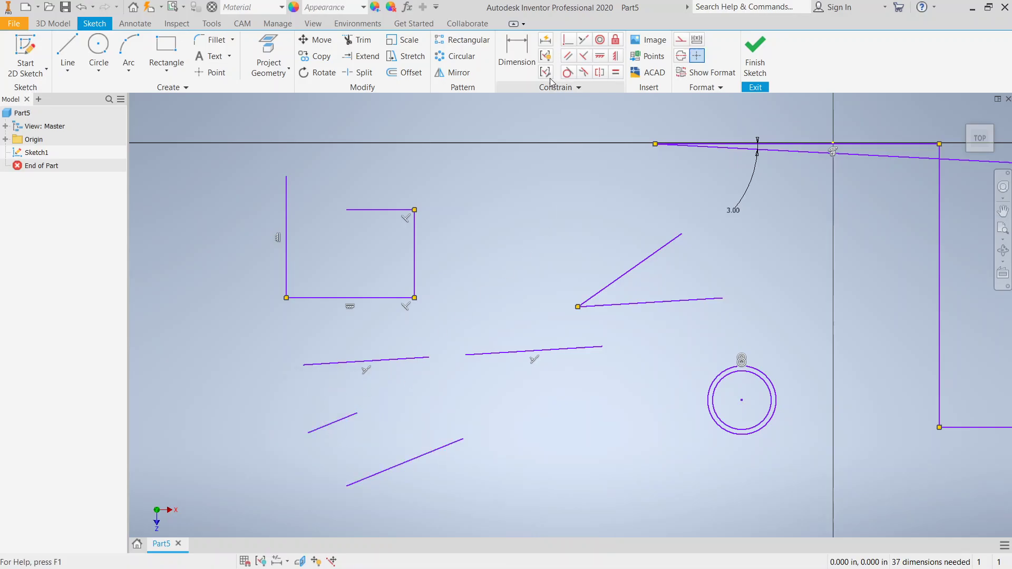
# - Constrain the short line perpendicular to the long line, and the long line horizontal
pyautogui.click(583, 55)
pyautogui.click(338, 420)
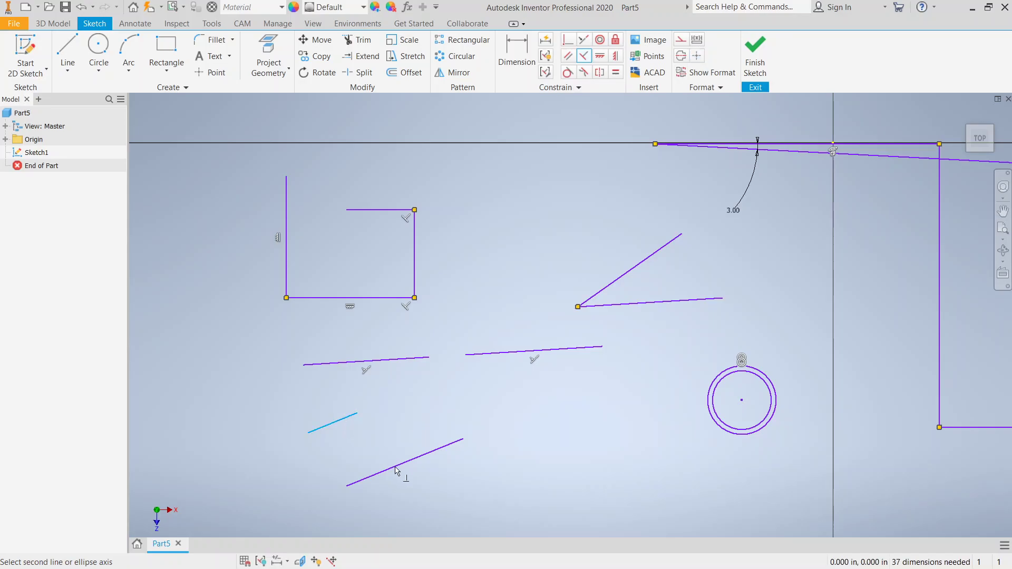
pyautogui.click(404, 465)
pyautogui.press('Escape')
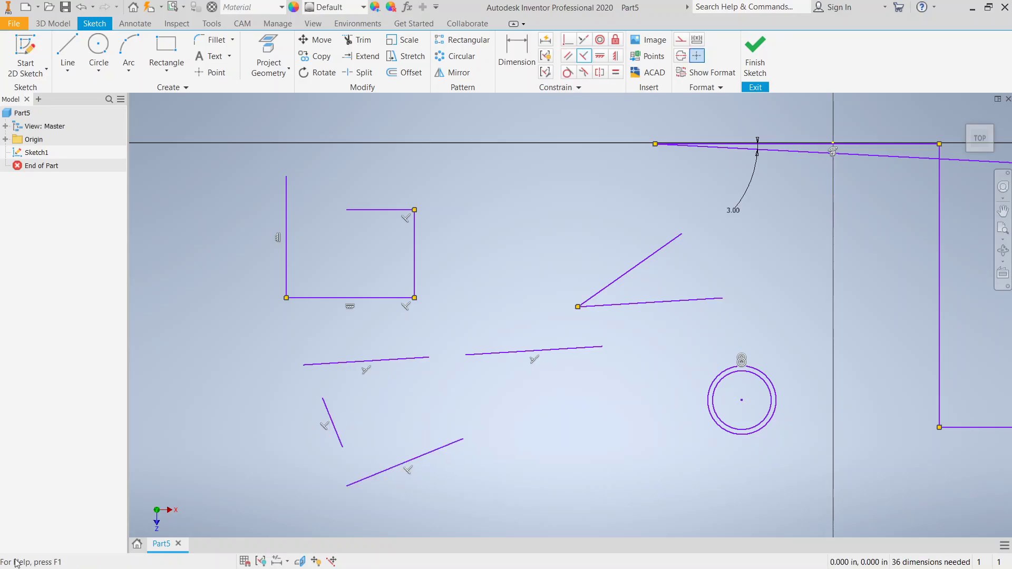
pyautogui.press('Return')
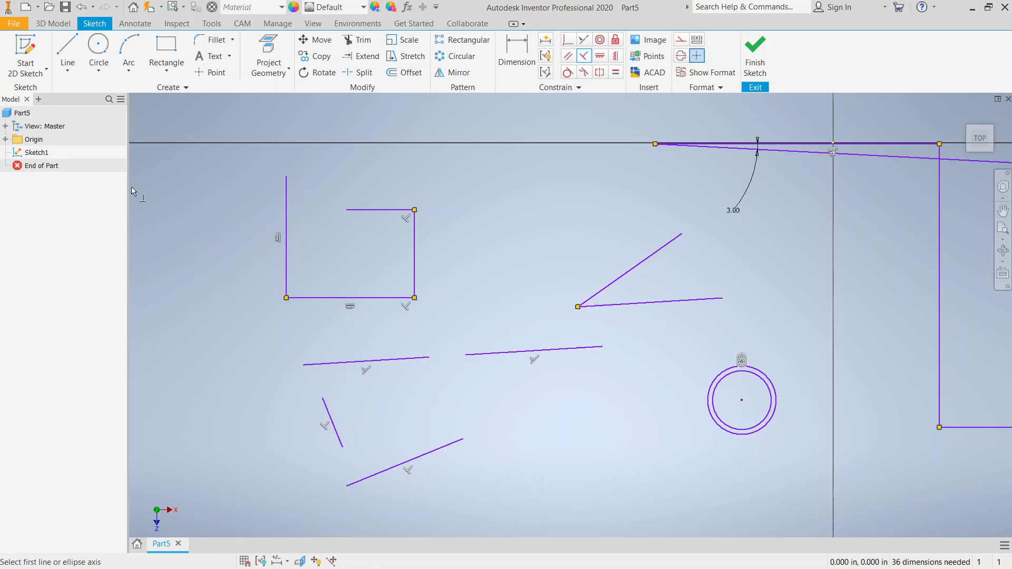
pyautogui.press('Escape')
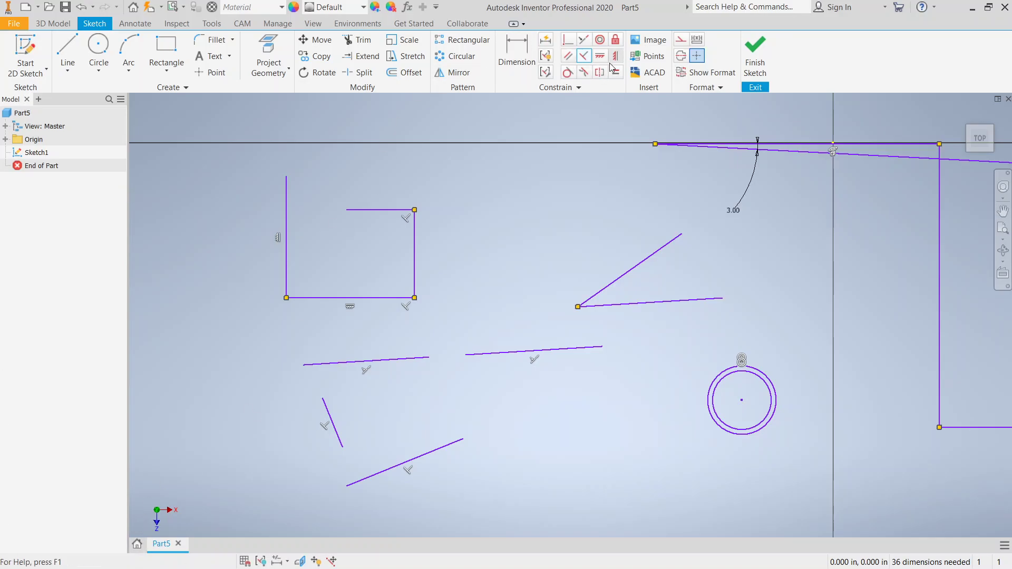
pyautogui.click(601, 59)
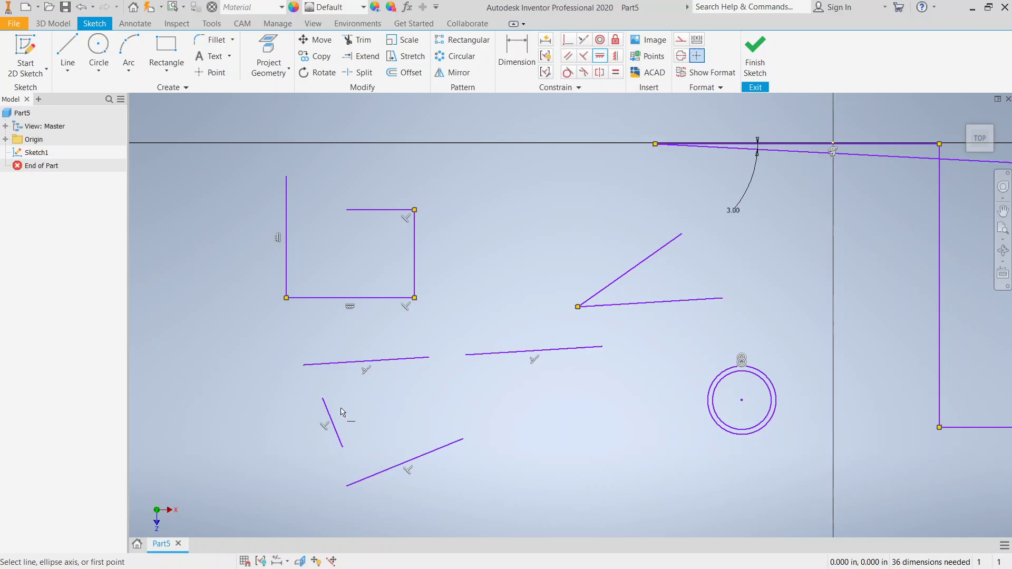
pyautogui.click(441, 451)
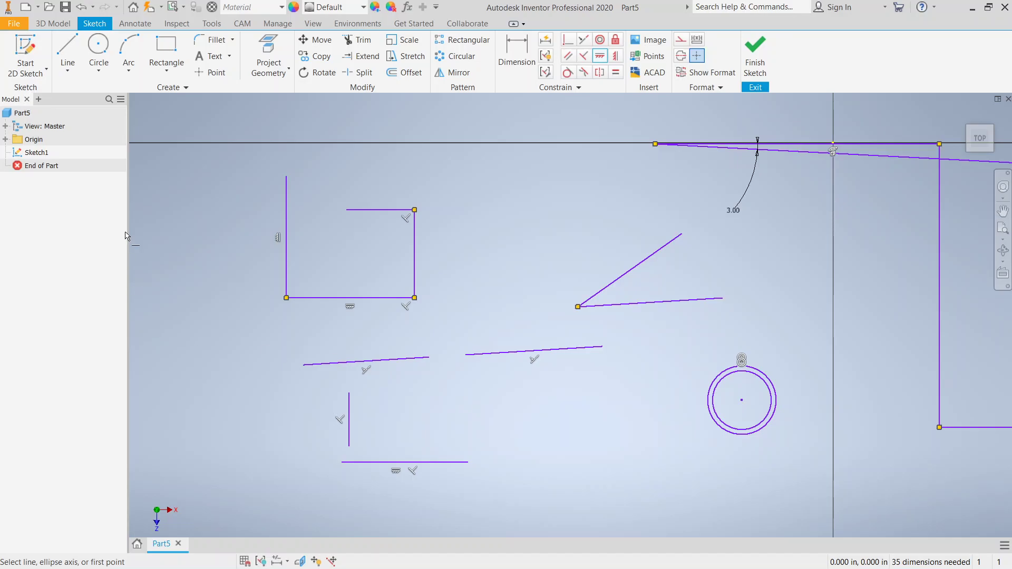
# - Place a six-sided polygon at the sketch's left and constrain its left edge vertical
pyautogui.click(167, 70)
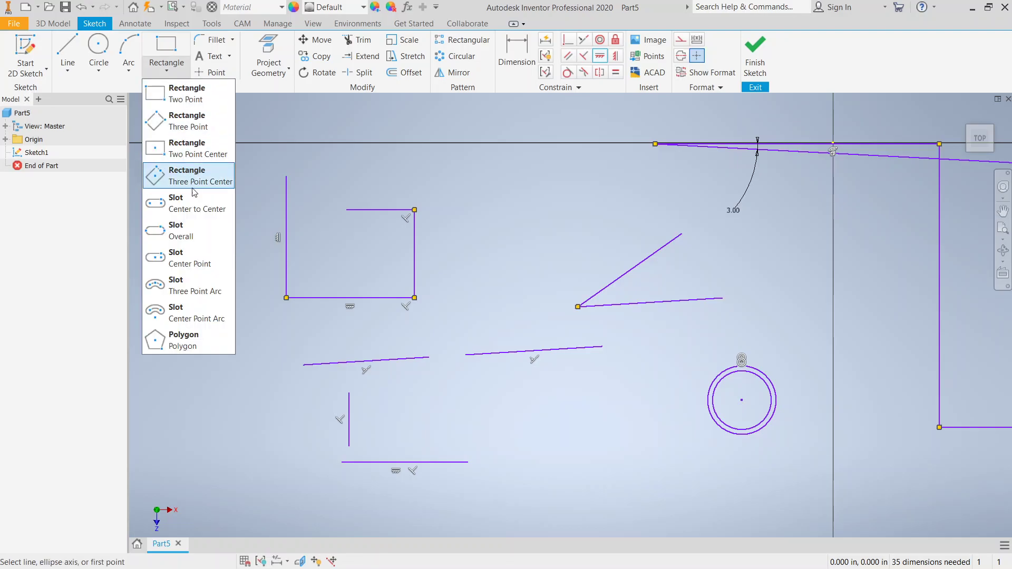
pyautogui.click(203, 337)
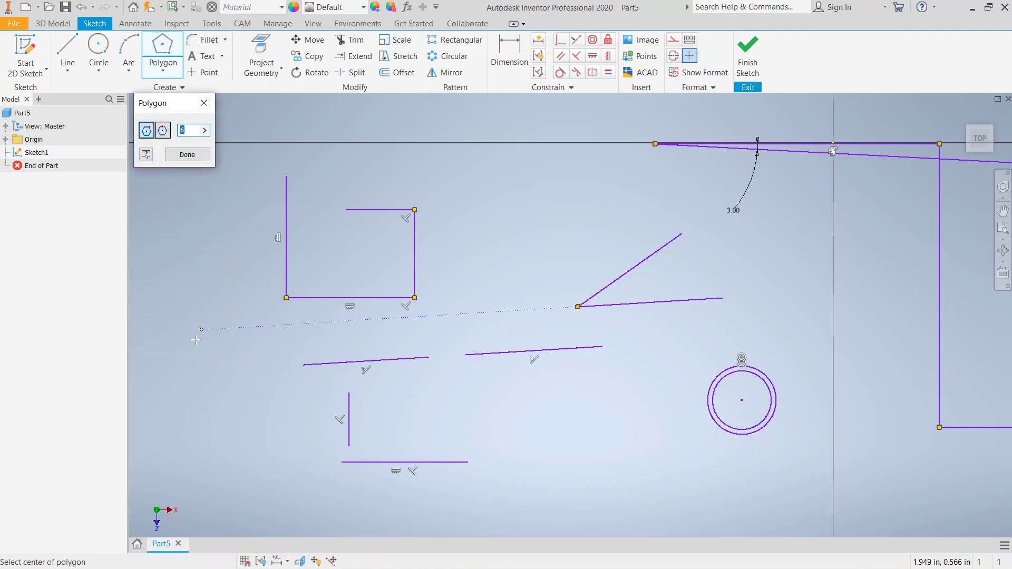
pyautogui.click(186, 366)
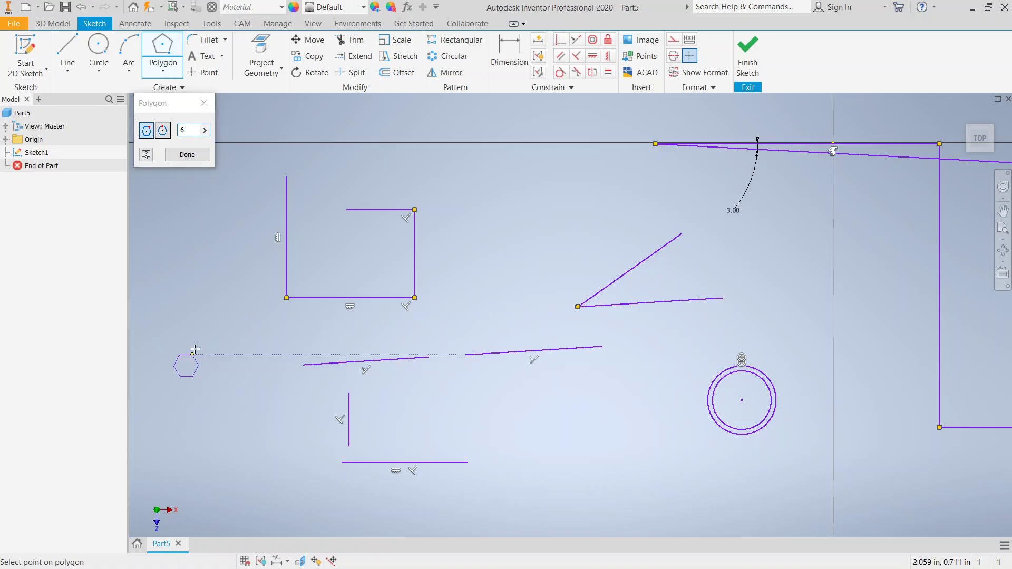
pyautogui.click(223, 332)
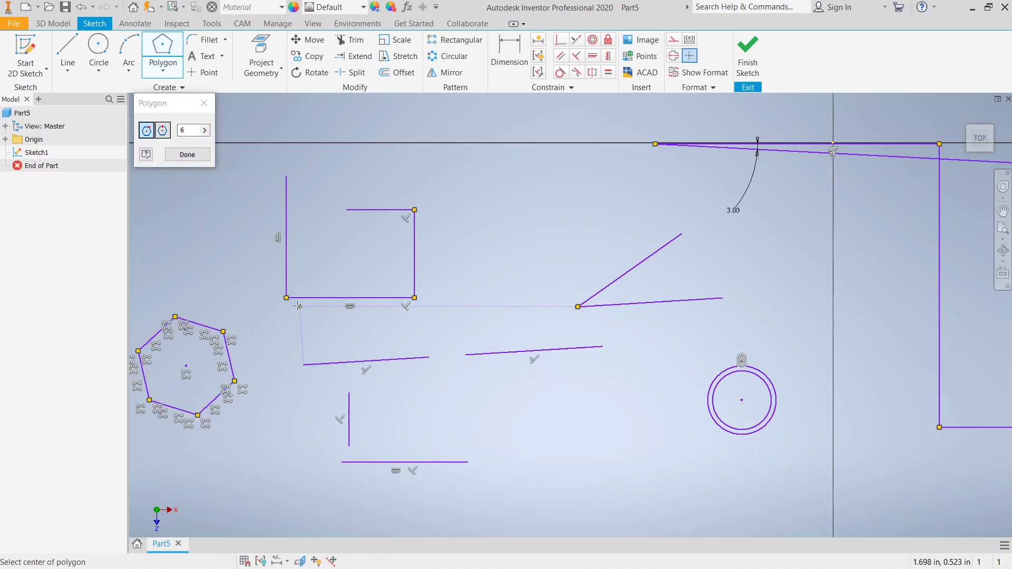
pyautogui.press('Escape')
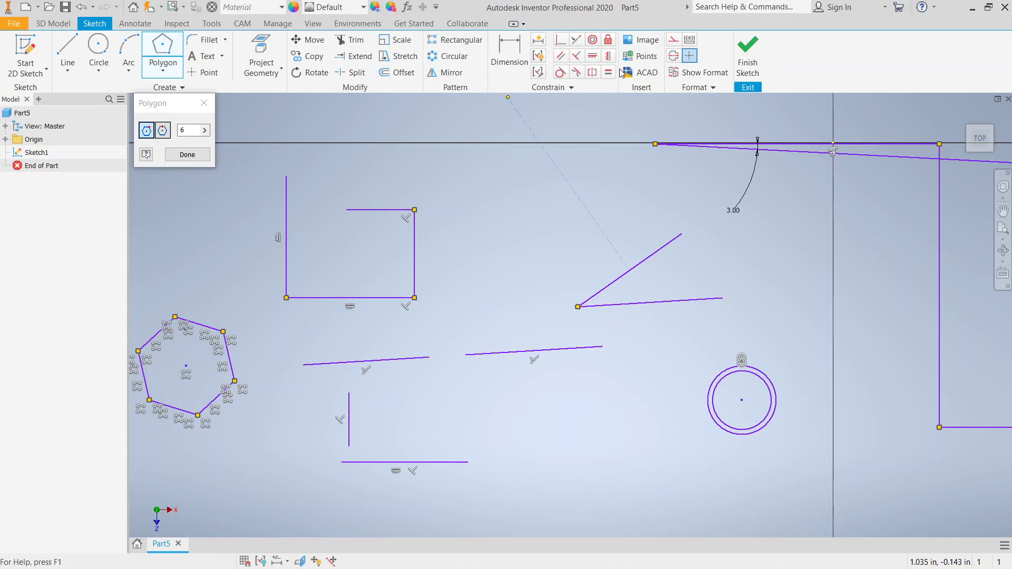
pyautogui.click(613, 59)
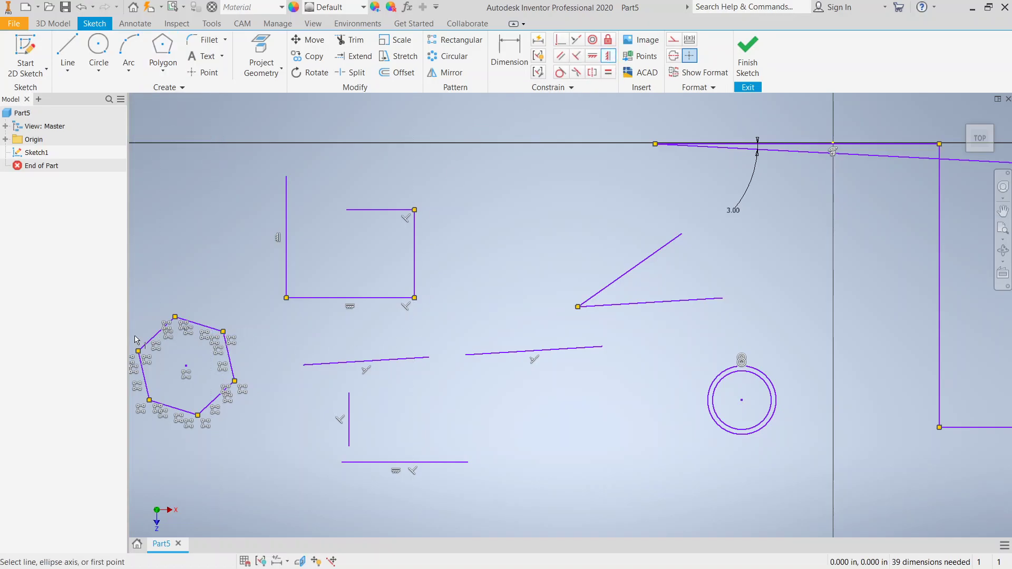
pyautogui.click(150, 342)
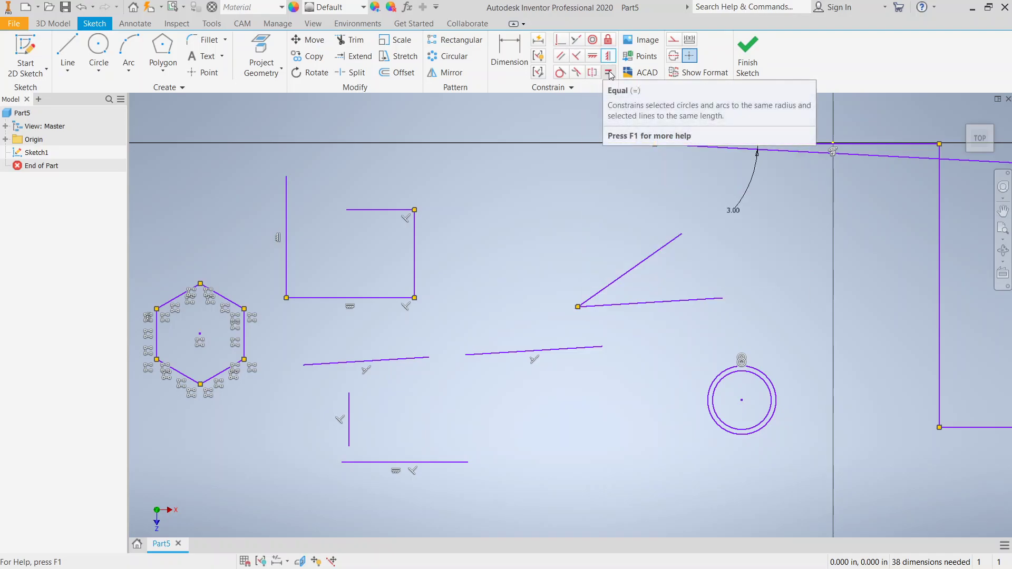
# - Draw a closed three-sided triangle with the Line tool above the angled lines
pyautogui.click(70, 53)
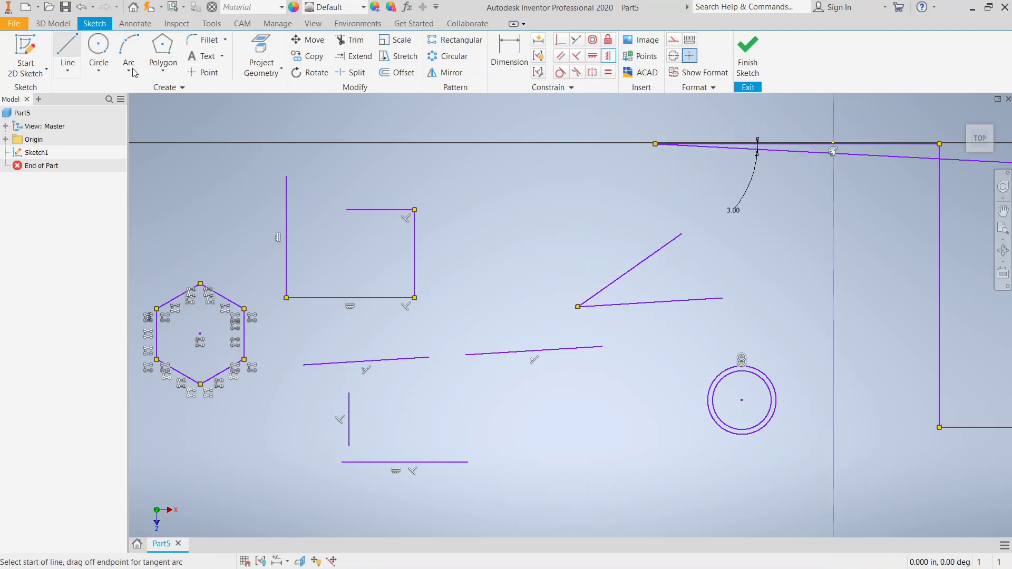
pyautogui.click(505, 174)
pyautogui.click(478, 270)
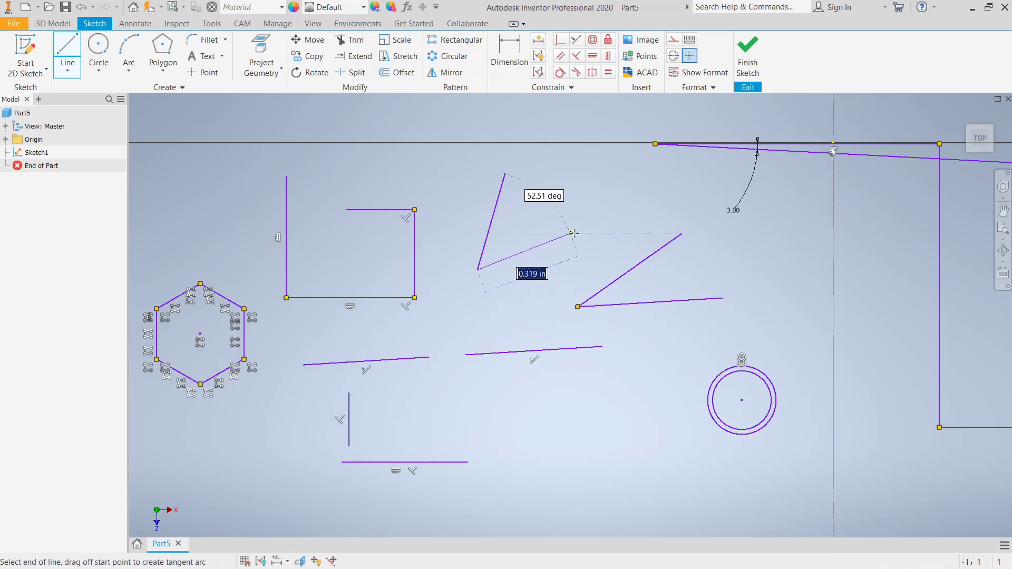
pyautogui.click(578, 233)
pyautogui.click(505, 173)
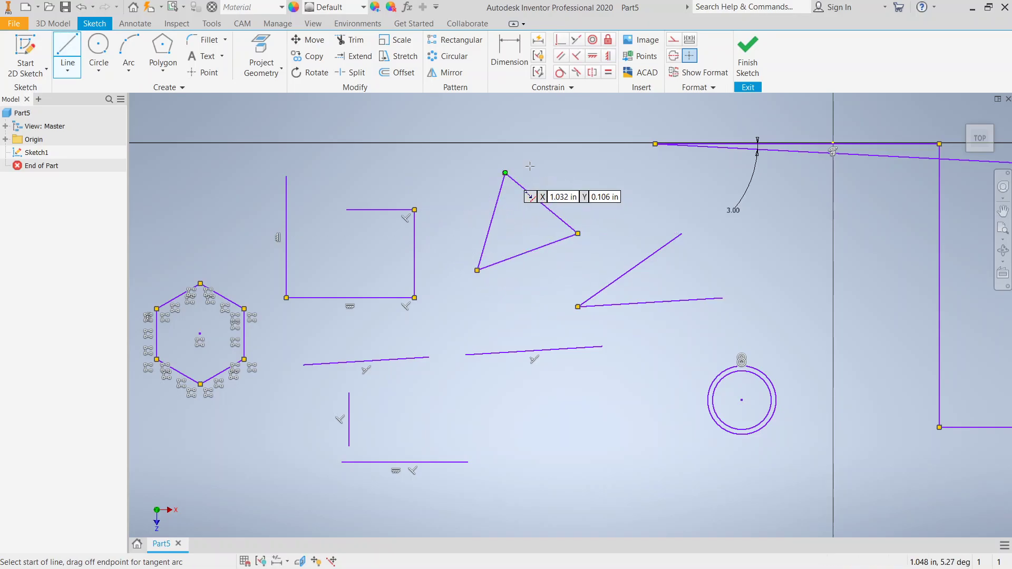
pyautogui.rightClick(572, 152)
pyautogui.click(605, 152)
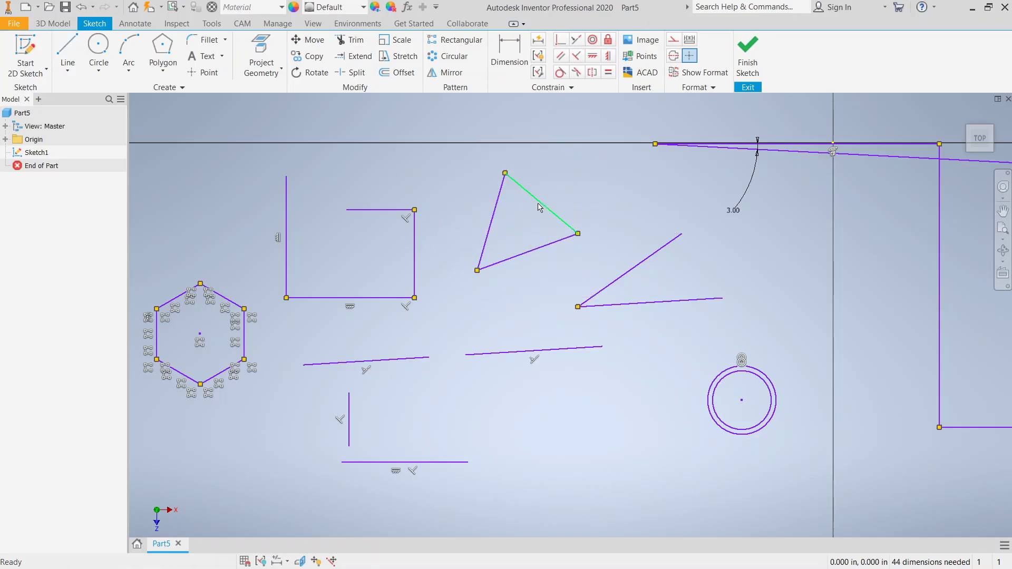
# - Constrain the triangle's left, right and bottom edges to equal length
pyautogui.click(608, 73)
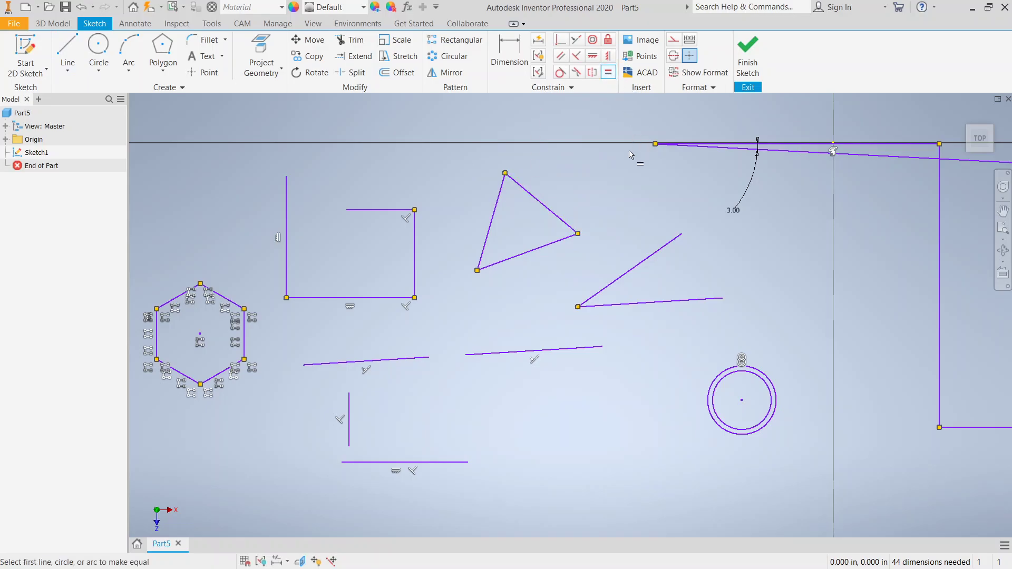
pyautogui.click(494, 219)
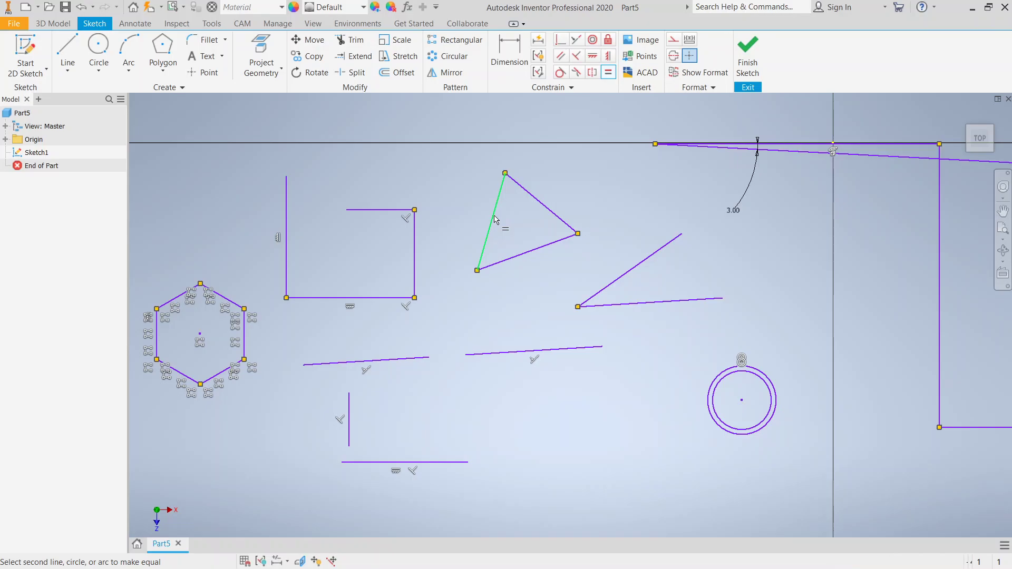
pyautogui.click(532, 197)
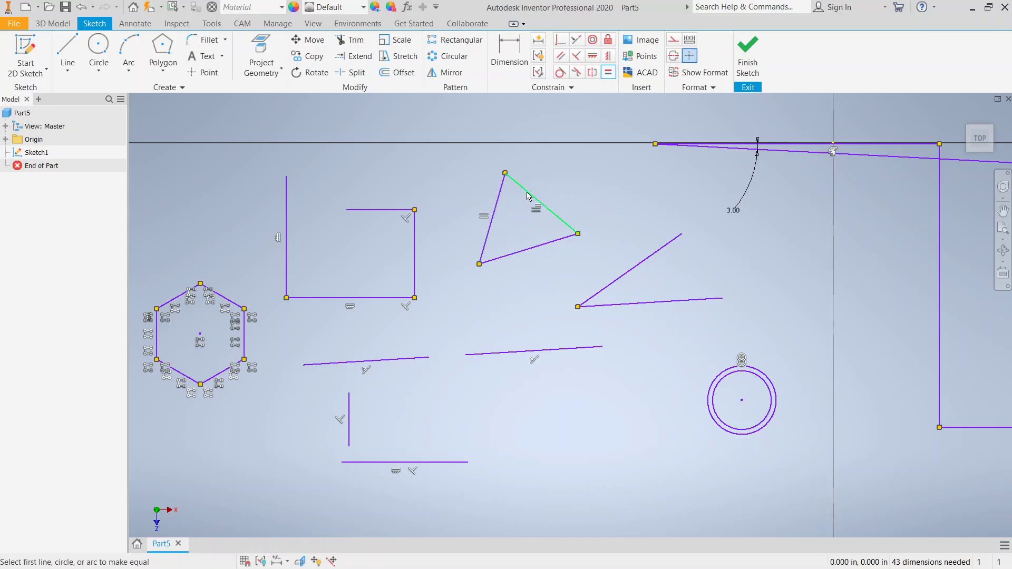
pyautogui.click(542, 205)
pyautogui.click(522, 251)
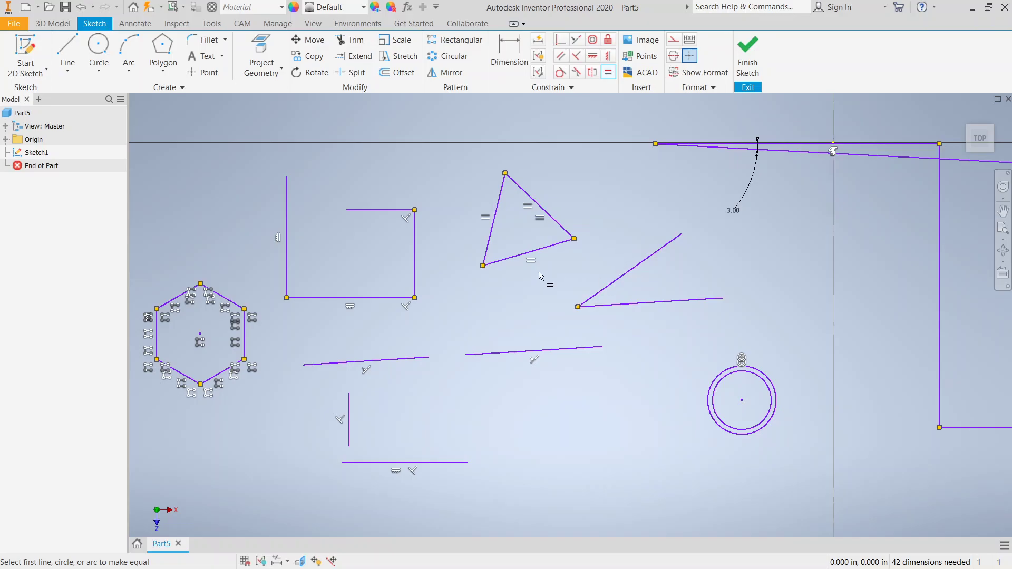
# - Draw a large center-point circle in the empty space at the left
pyautogui.moveTo(538, 295); pyautogui.dragTo(749, 174, button='middle')
pyautogui.moveTo(320, 358); pyautogui.dragTo(447, 346, button='middle')
pyautogui.moveTo(379, 377); pyautogui.dragTo(572, 373, button='middle')
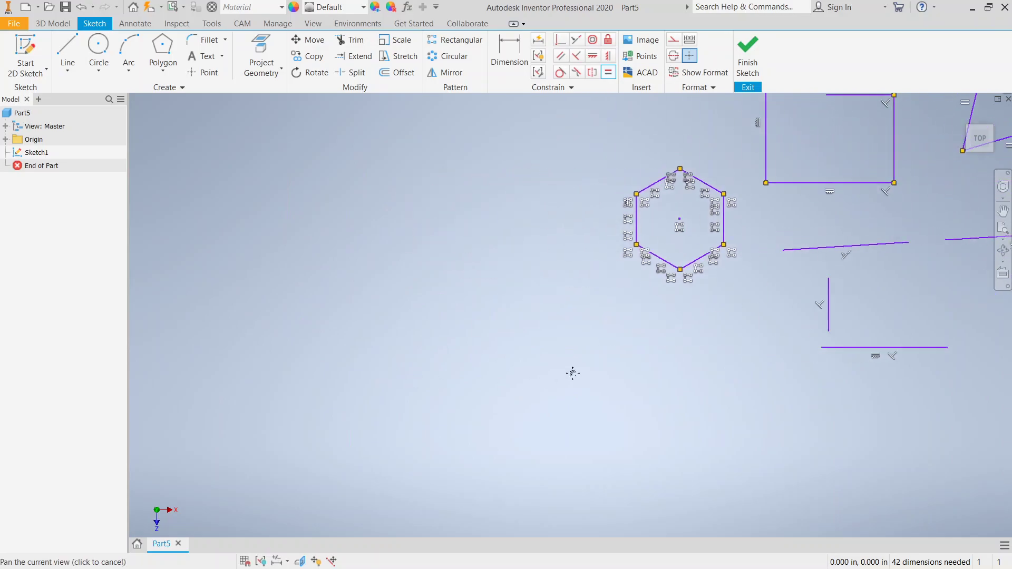
pyautogui.moveTo(320, 366); pyautogui.dragTo(370, 360, button='middle')
pyautogui.click(99, 50)
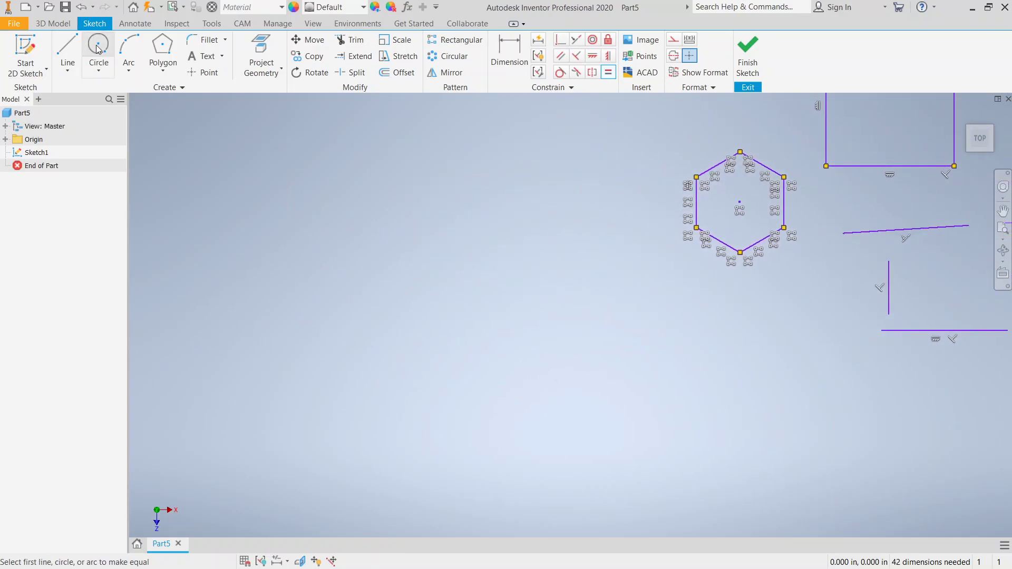
pyautogui.click(344, 201)
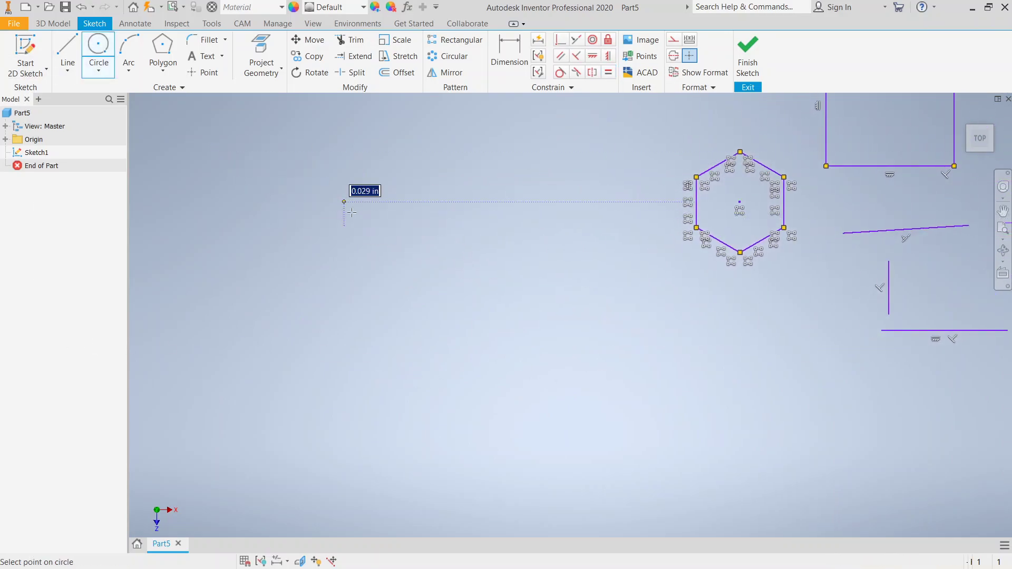
pyautogui.click(396, 238)
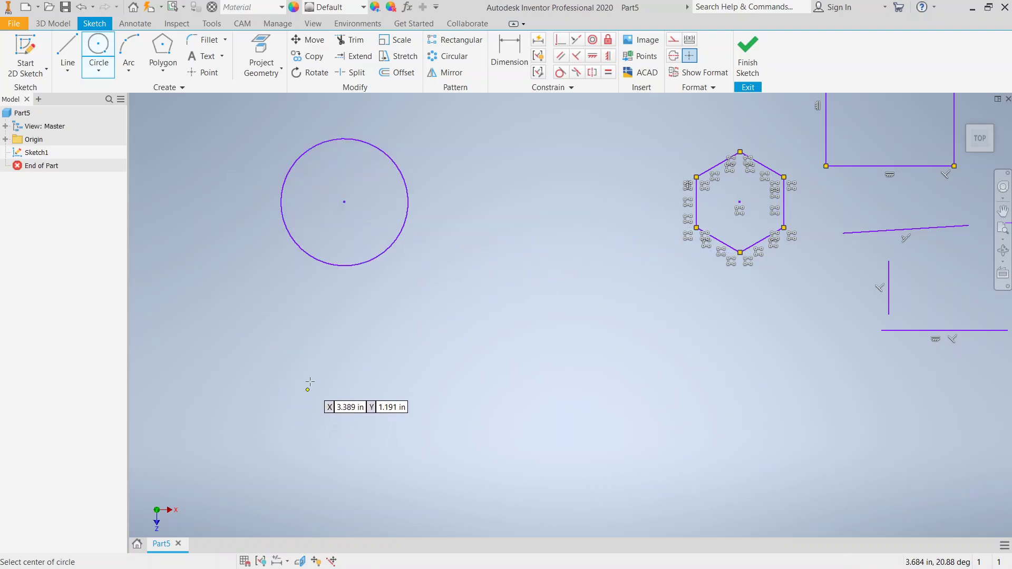
# - Add a smaller circle directly below the large one and exit the circle tool
pyautogui.click(338, 361)
pyautogui.press('Escape')
pyautogui.click(356, 345)
pyautogui.rightClick(428, 324)
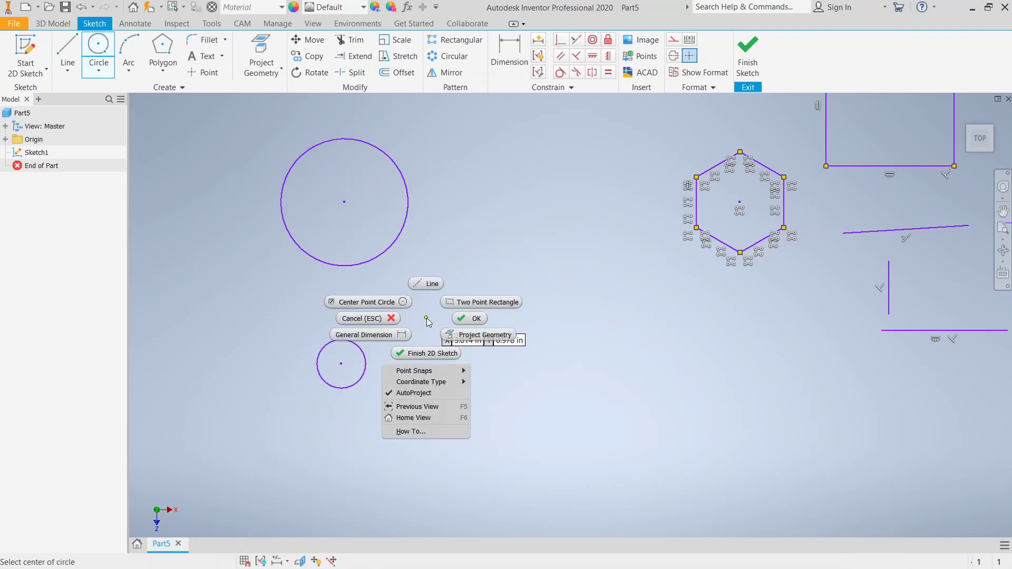
pyautogui.press('Escape')
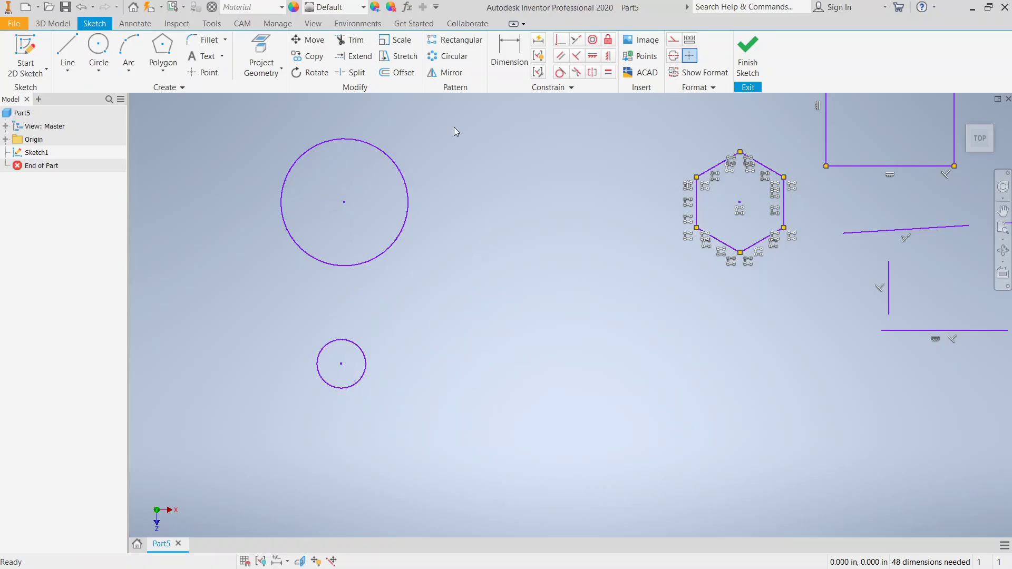
pyautogui.click(576, 40)
# - Draw two lines linking the small and large circles along their left and right edges
pyautogui.click(68, 50)
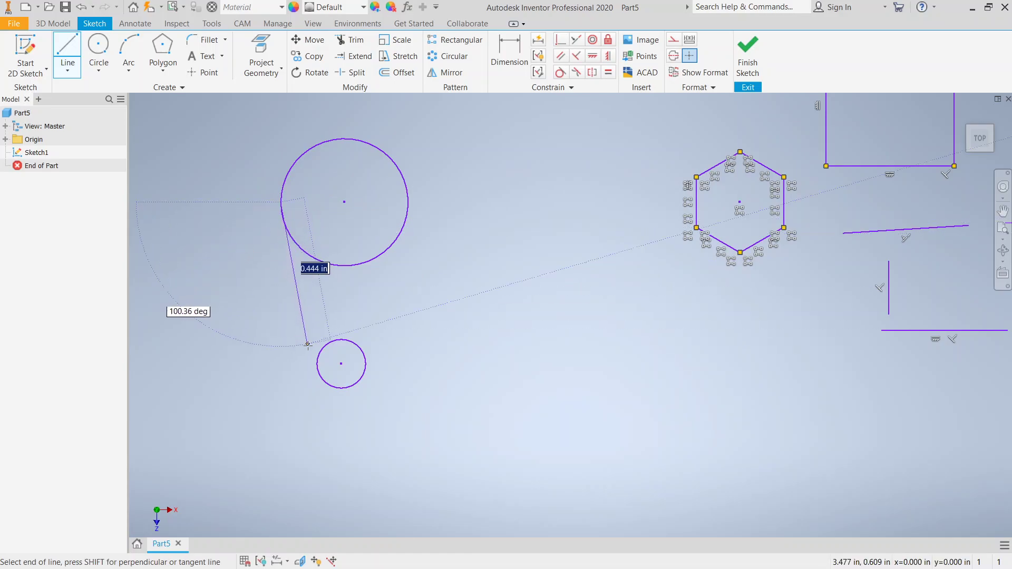
pyautogui.click(316, 363)
pyautogui.click(281, 202)
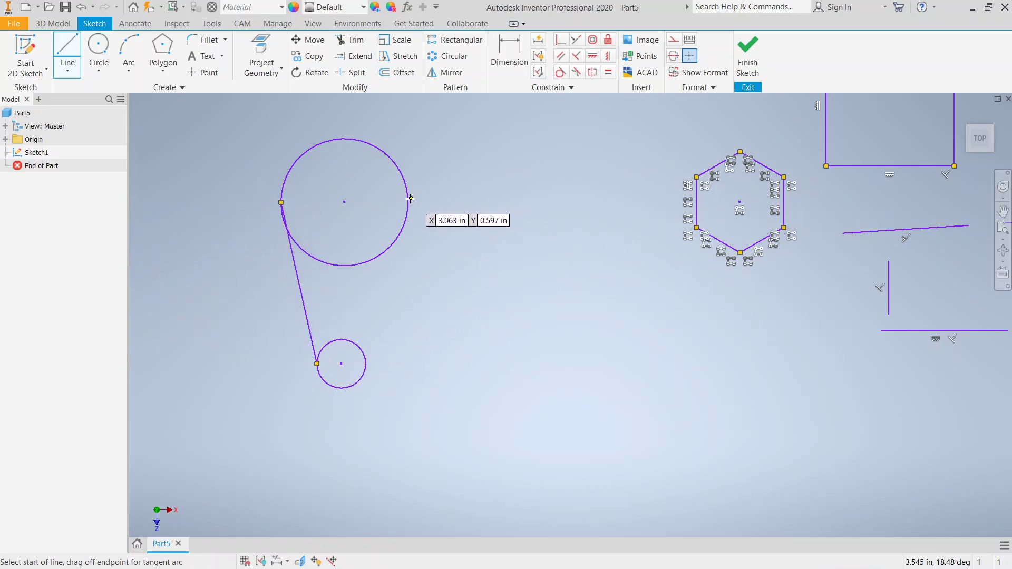
pyautogui.doubleClick(366, 363)
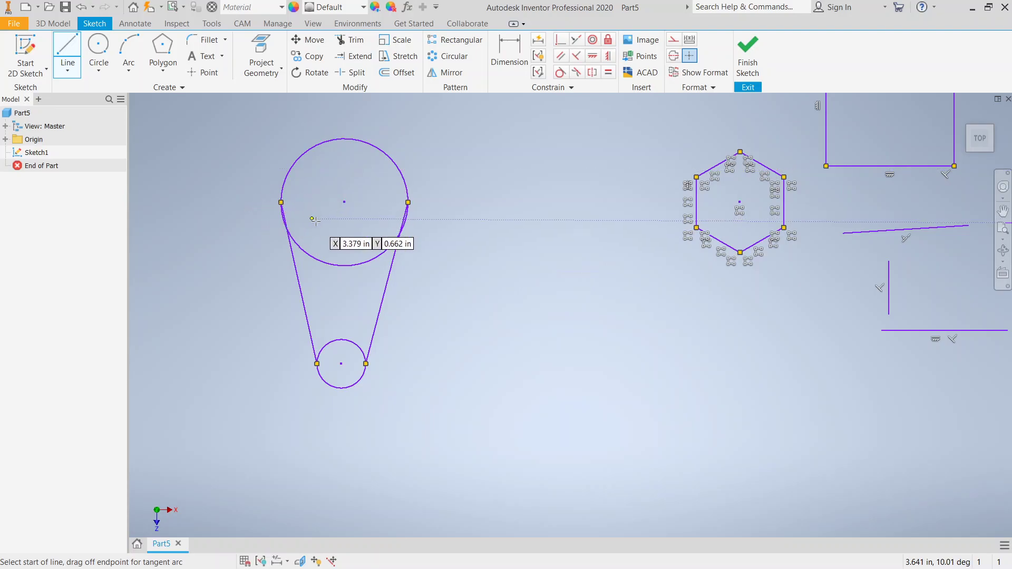
pyautogui.scroll(-2, 258, 214)
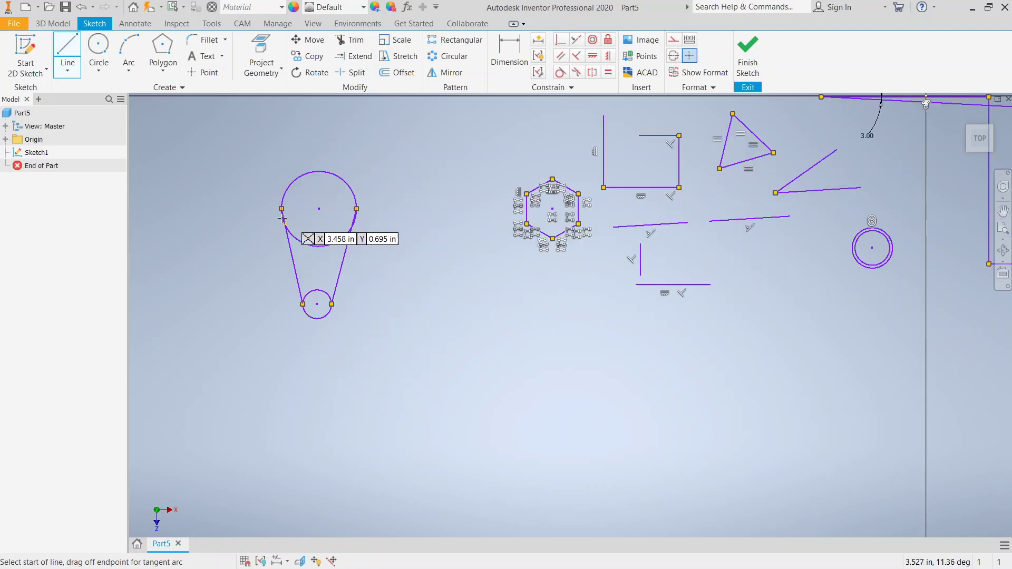
pyautogui.scroll(7, 279, 215)
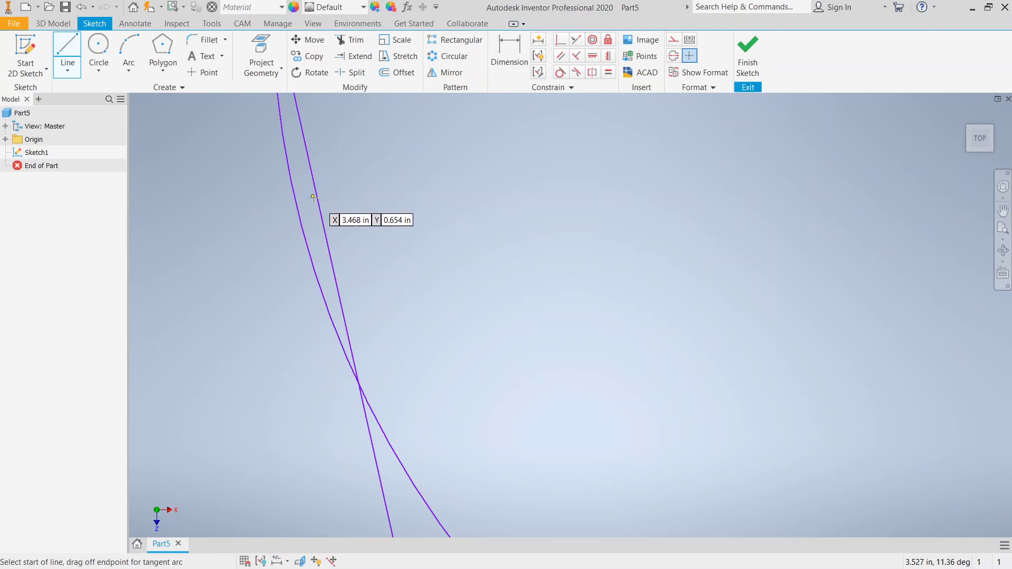
pyautogui.scroll(-2, 304, 211)
pyautogui.scroll(-2, 306, 211)
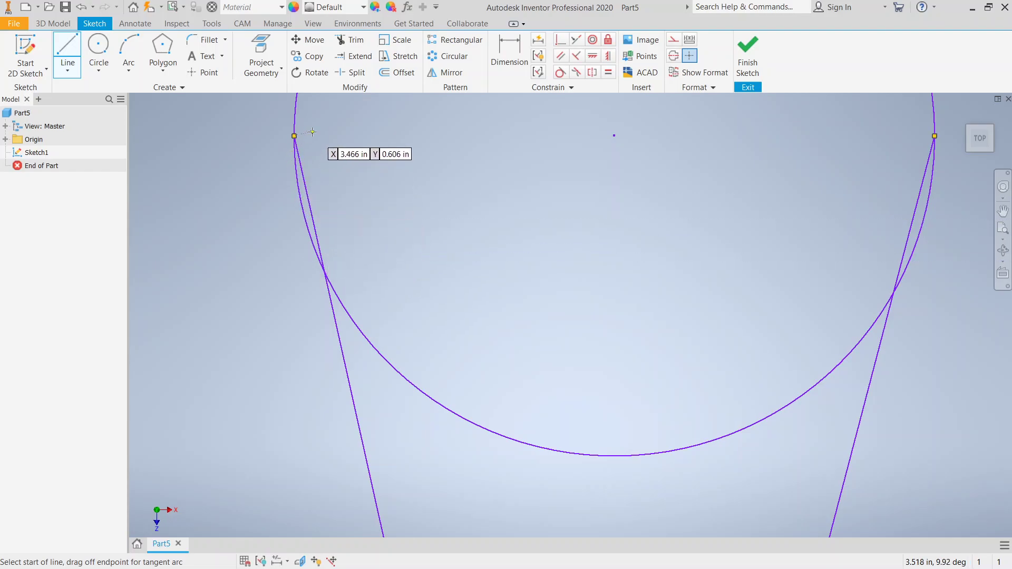
# - Make the left and right lines tangent to the large circle
pyautogui.click(556, 73)
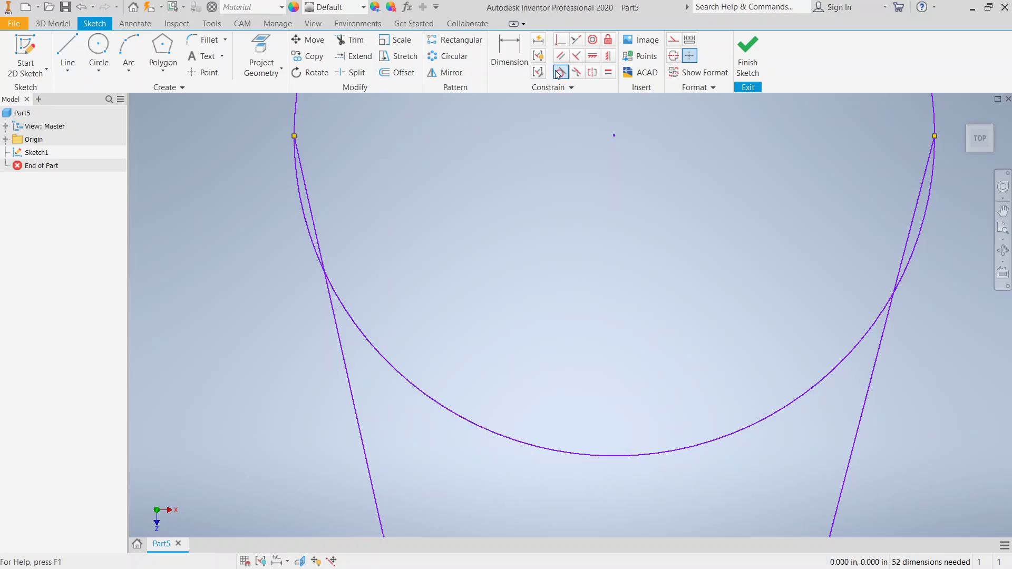
pyautogui.click(335, 320)
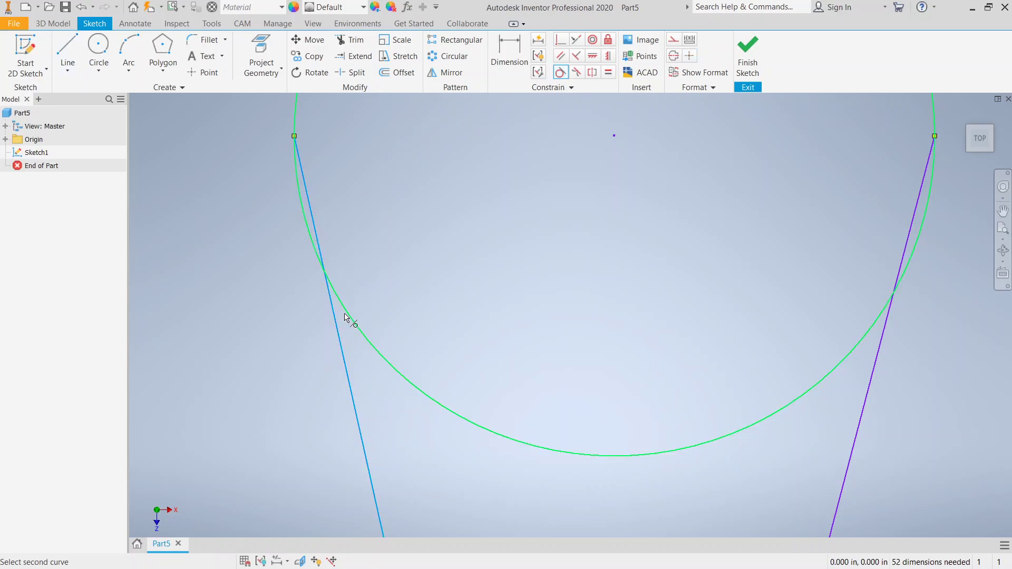
pyautogui.click(348, 322)
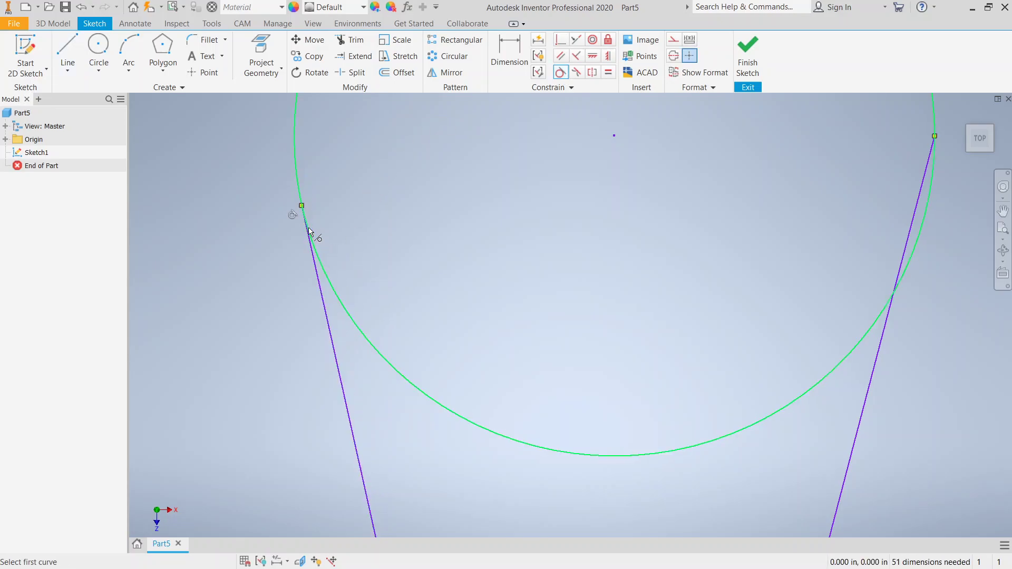
pyautogui.click(878, 361)
pyautogui.click(875, 340)
# - Make the right and left lines tangent to the small circle as well
pyautogui.scroll(2, 901, 357)
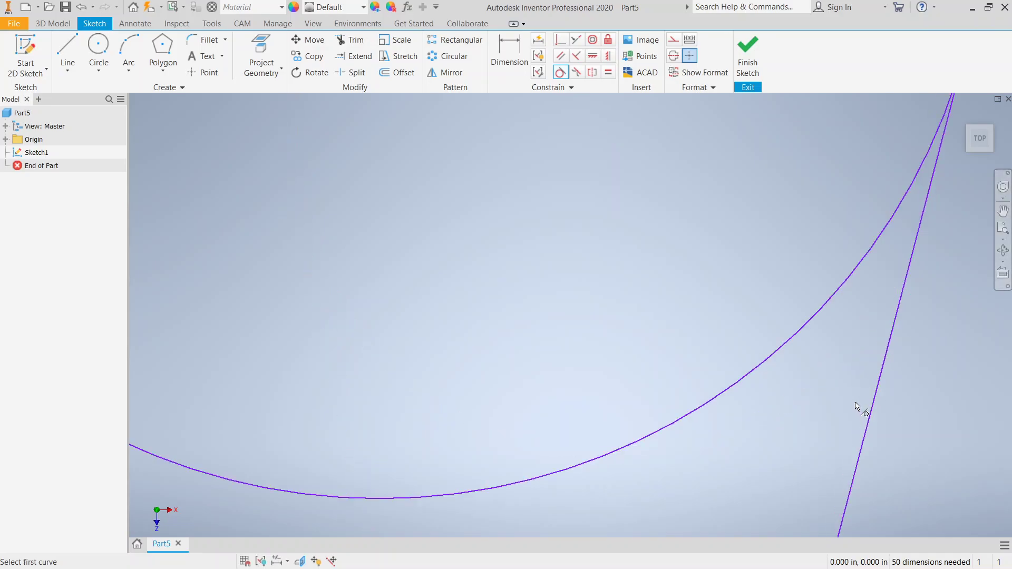
pyautogui.scroll(1, 858, 409)
pyautogui.scroll(-1, 819, 415)
pyautogui.moveTo(767, 445); pyautogui.dragTo(891, 93, button='middle')
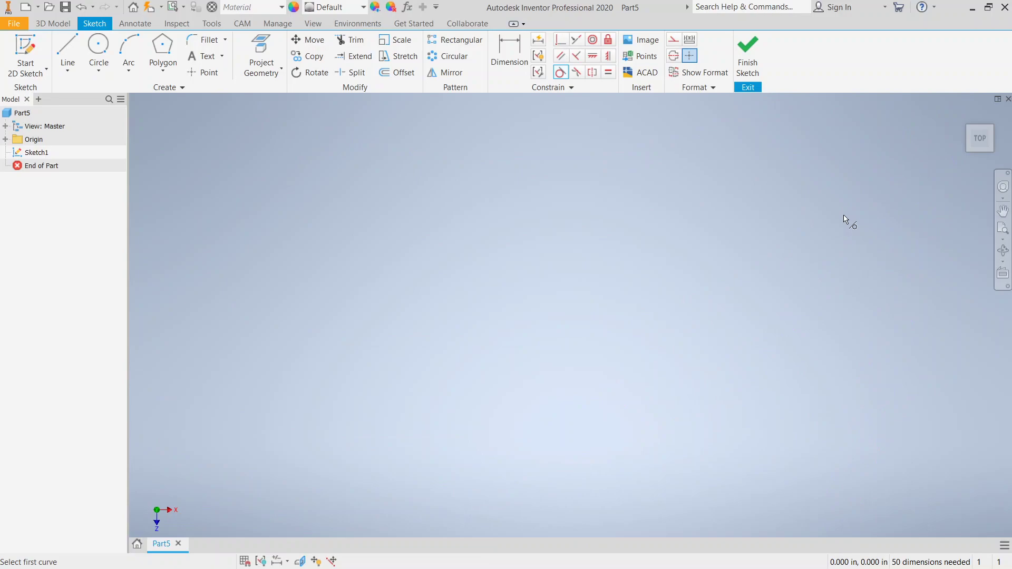
pyautogui.scroll(-5, 848, 219)
pyautogui.scroll(5, 838, 308)
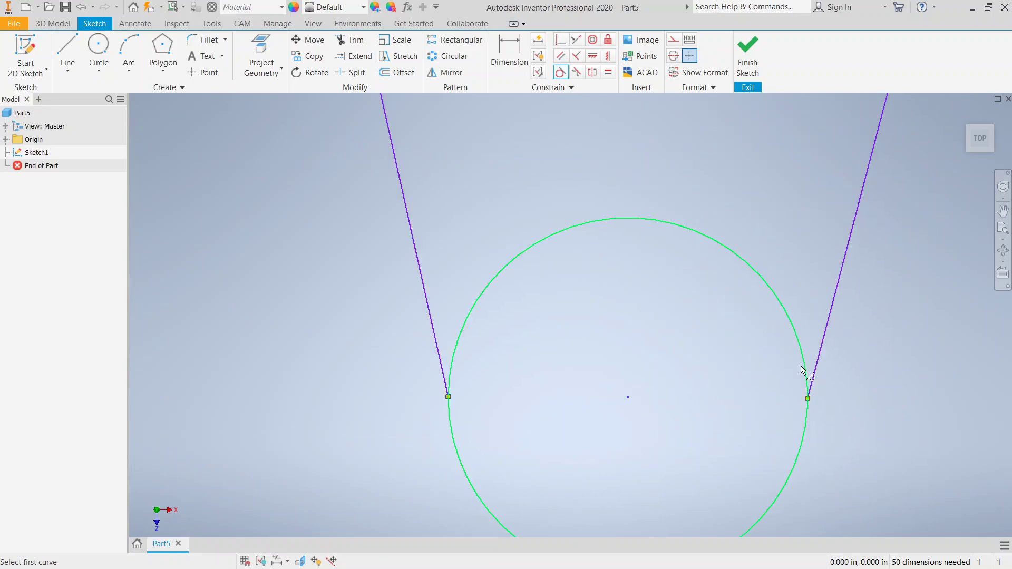
pyautogui.click(806, 367)
pyautogui.click(806, 368)
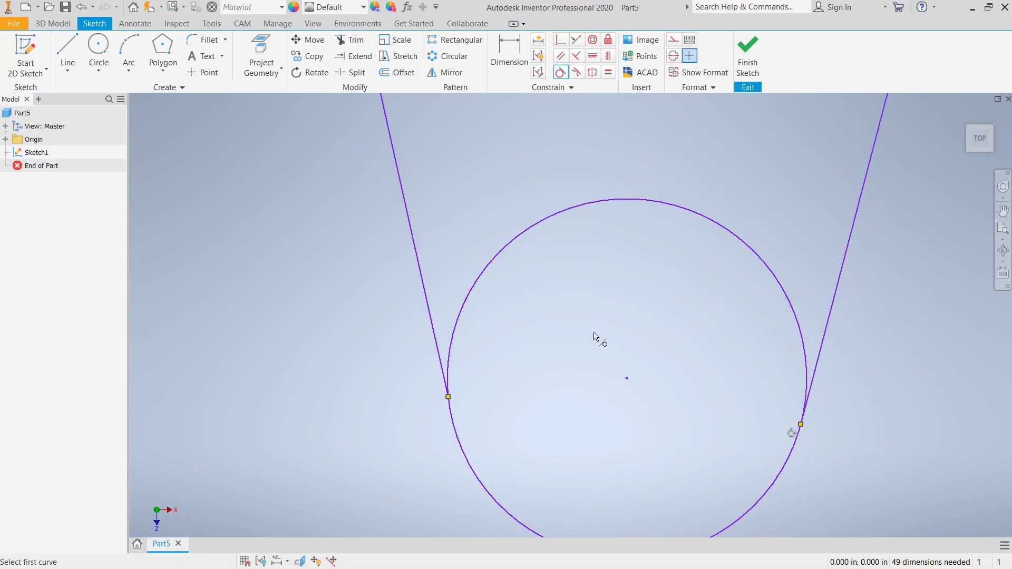
pyautogui.click(440, 350)
pyautogui.click(449, 338)
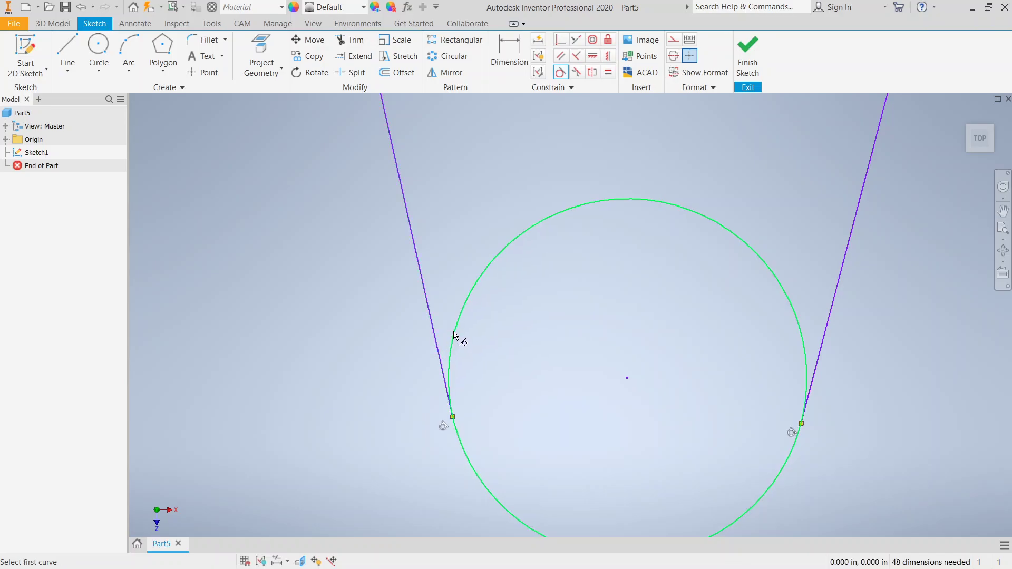
# - Trim the circles' inner arcs into one tapered slot outline, then restore down the window
pyautogui.click(346, 41)
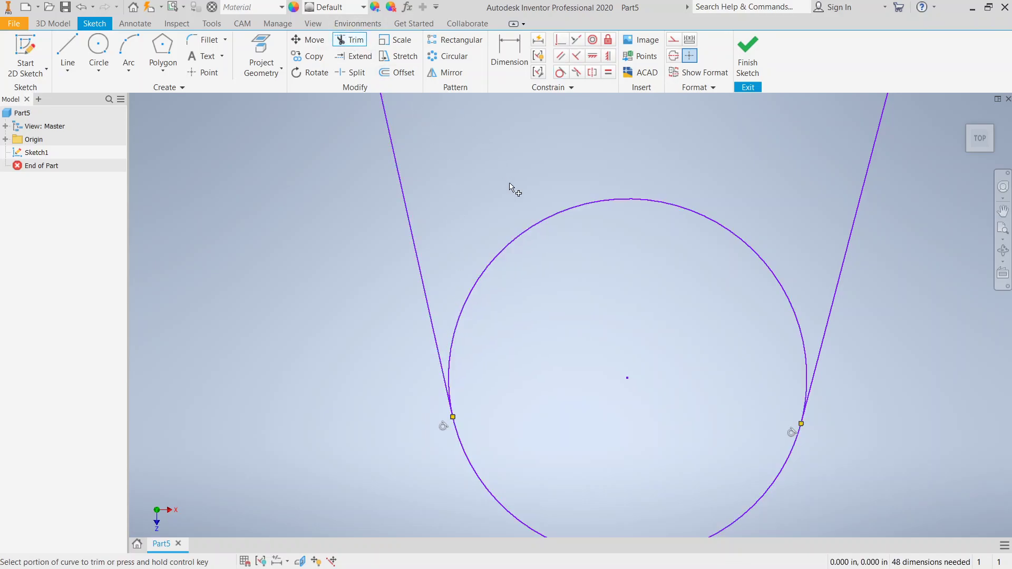
pyautogui.click(542, 227)
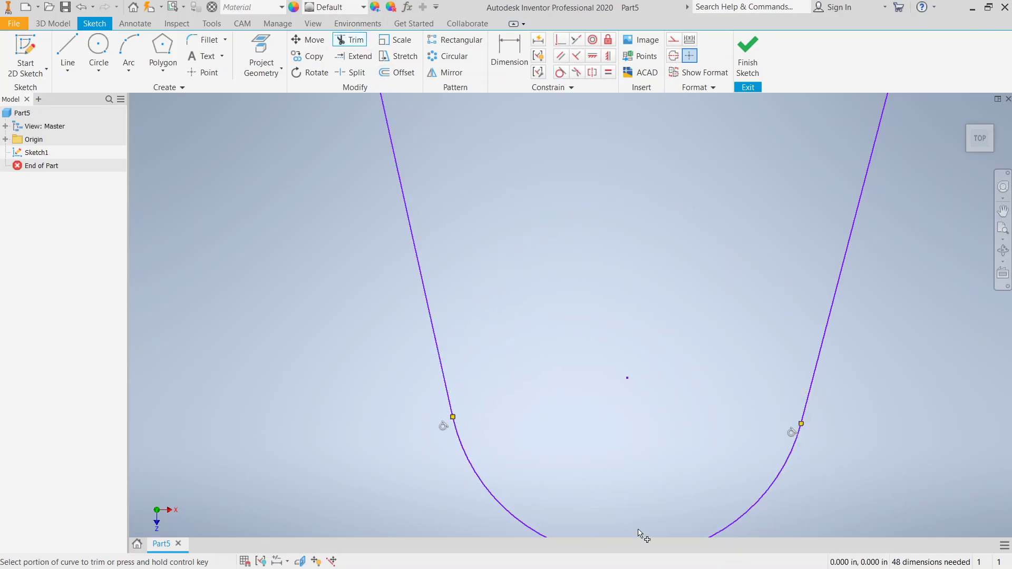
pyautogui.scroll(-2, 501, 368)
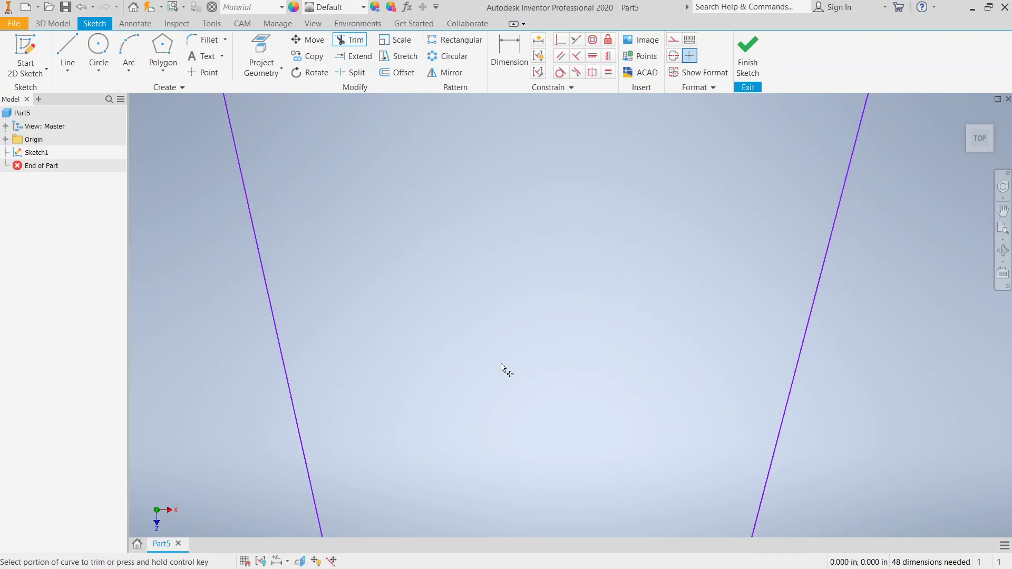
pyautogui.scroll(3, 526, 487)
pyautogui.scroll(-4, 514, 402)
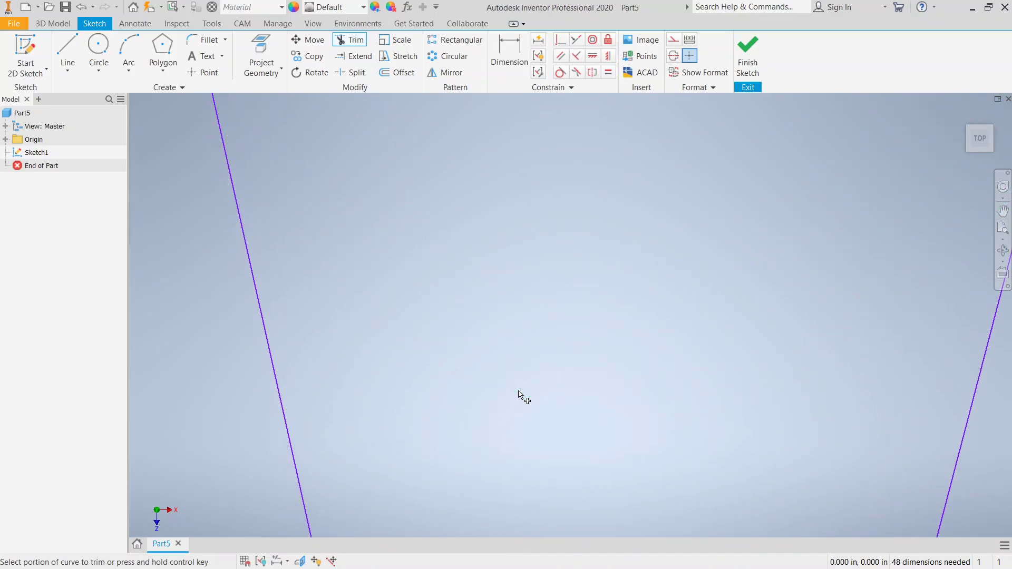
pyautogui.scroll(3, 586, 356)
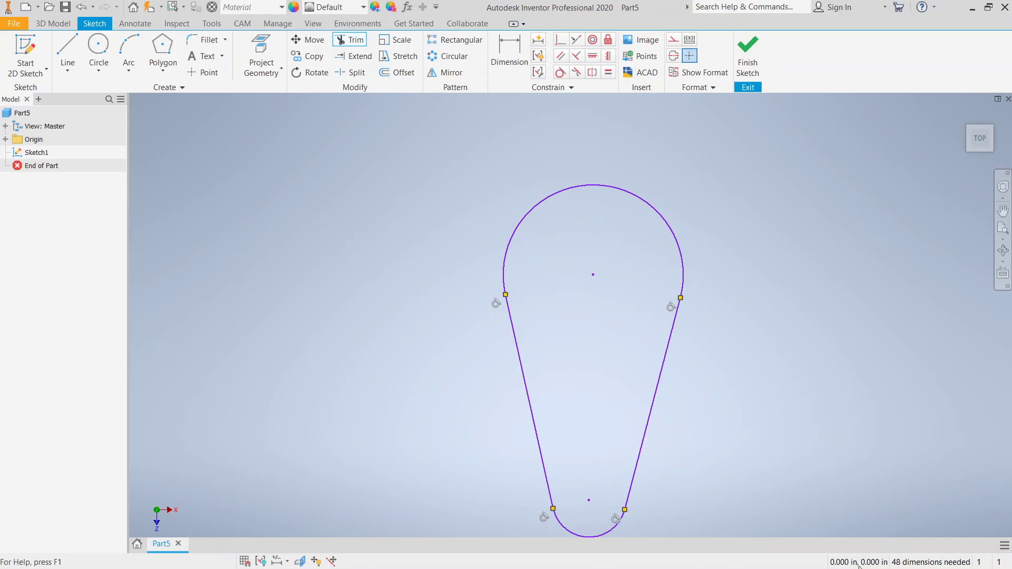
pyautogui.click(988, 8)
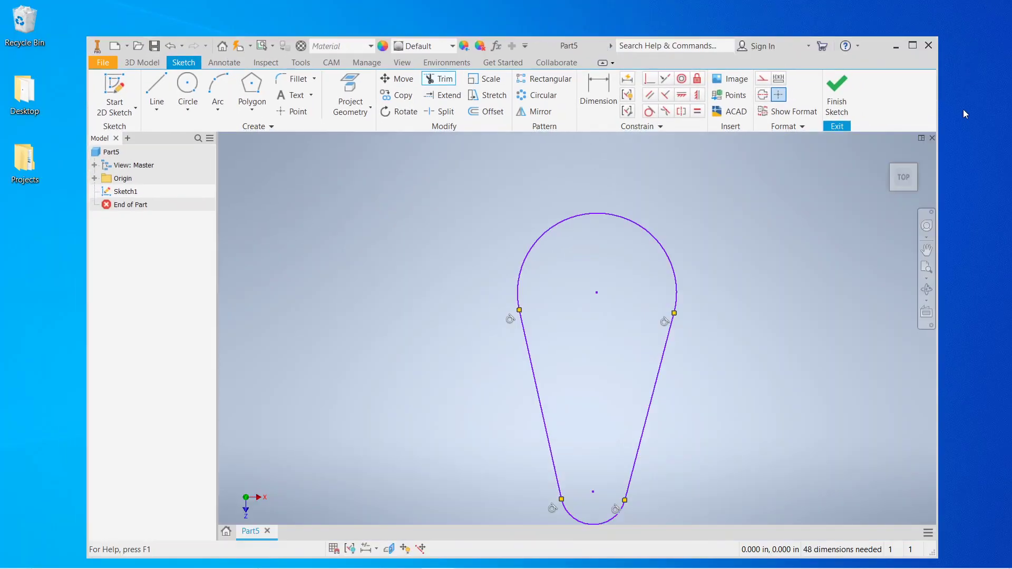